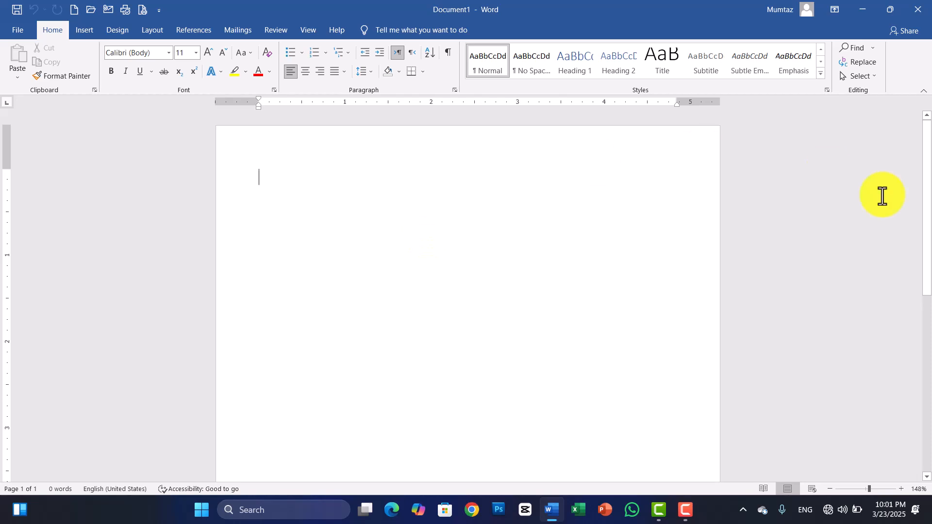
# - Change the page orientation of the blank document to Portrait
pyautogui.moveTo(928, 208); pyautogui.dragTo(919, 181)
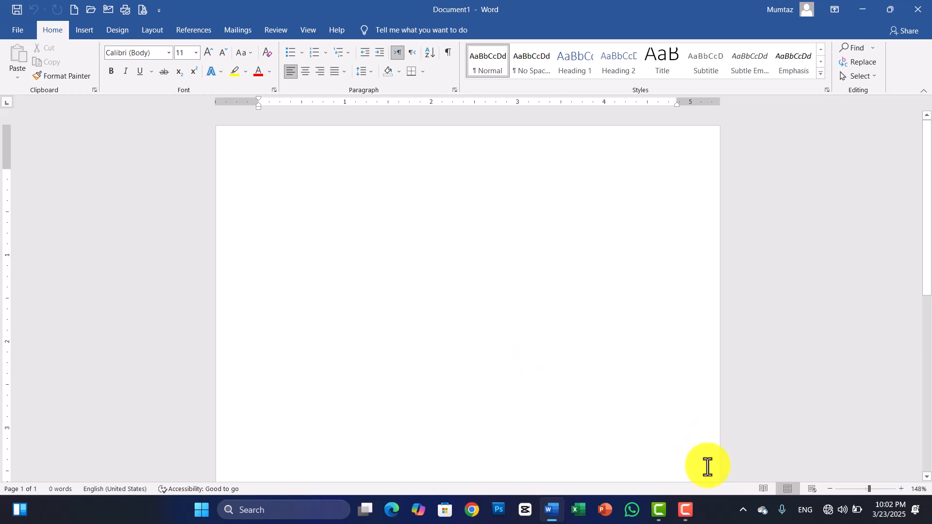
pyautogui.click(139, 34)
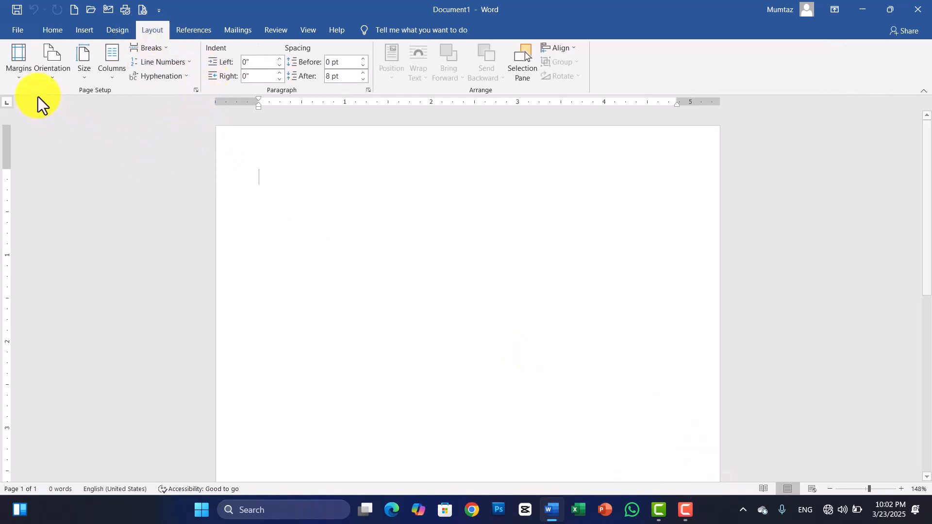
pyautogui.click(58, 78)
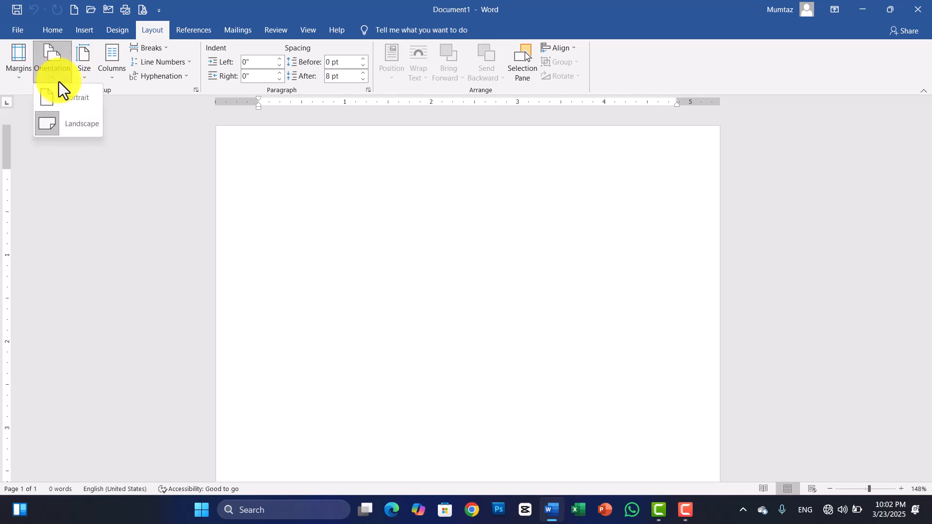
pyautogui.click(74, 100)
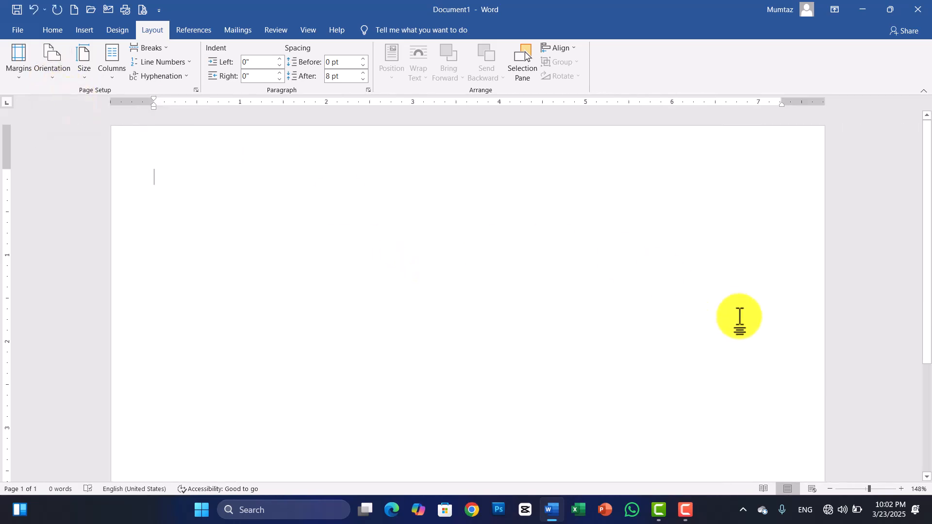
pyautogui.moveTo(928, 233); pyautogui.dragTo(927, 204)
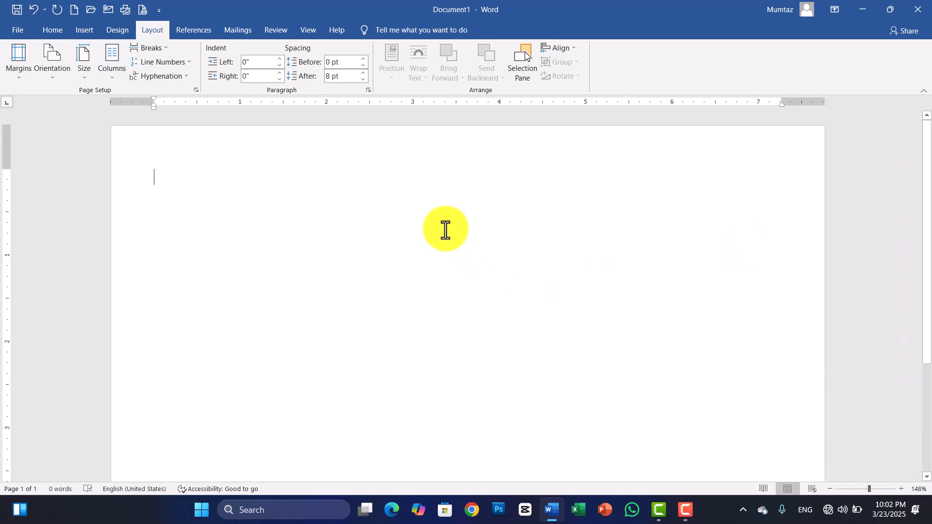
# - Insert the blue emblem picture with the sun and open book, named "images", from the Desktop folder
pyautogui.click(88, 31)
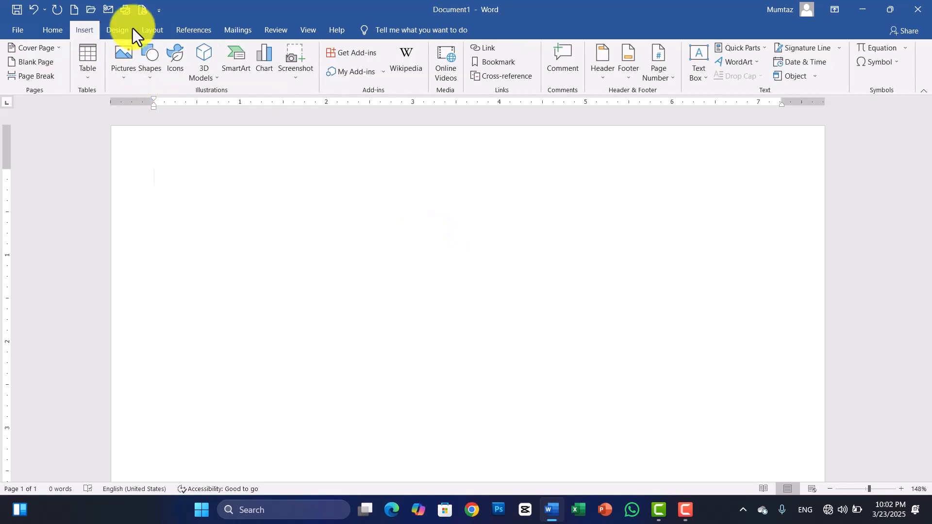
pyautogui.click(127, 80)
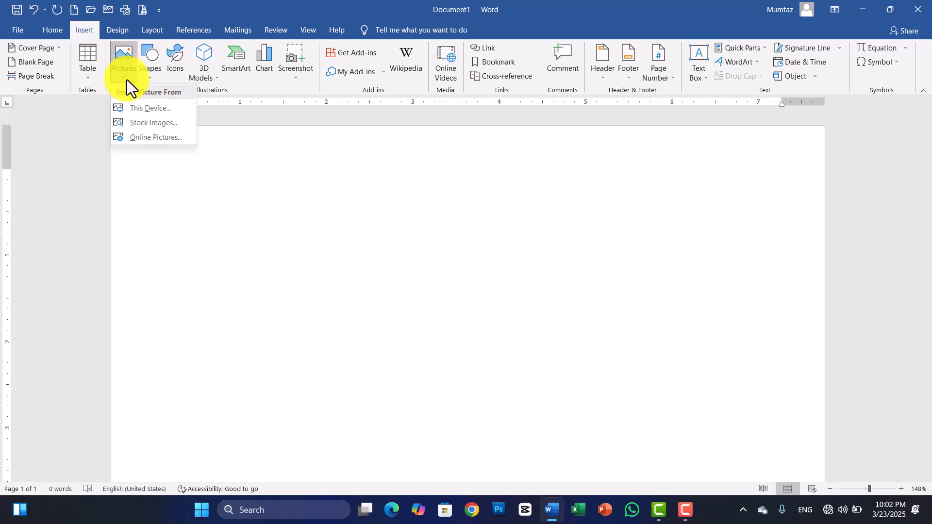
pyautogui.click(141, 108)
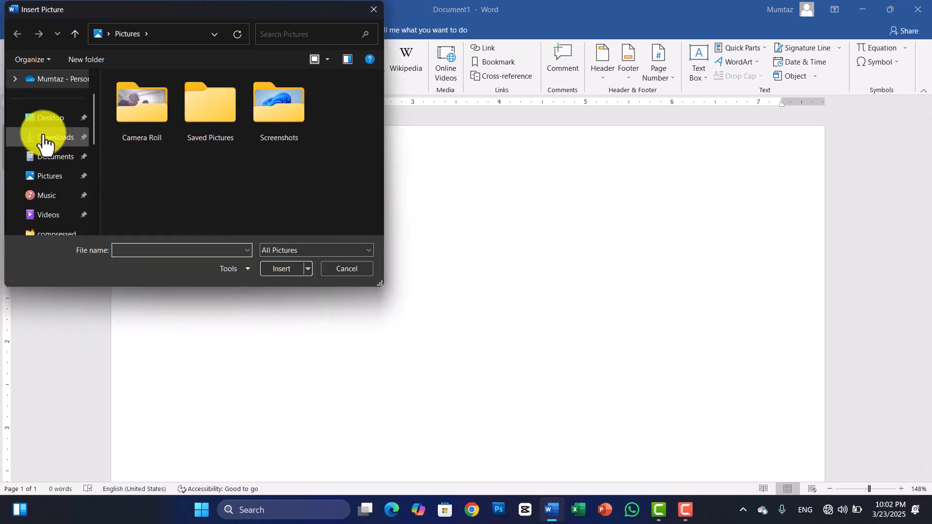
pyautogui.click(44, 121)
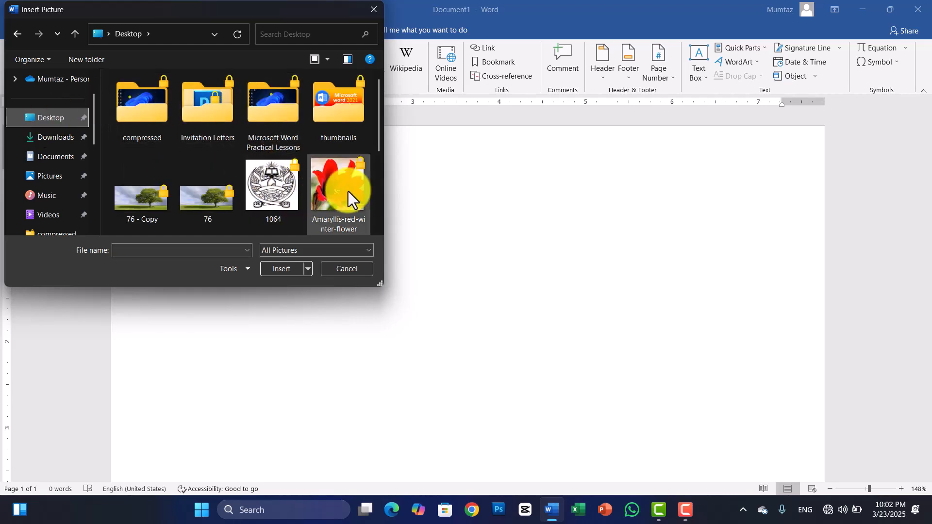
pyautogui.moveTo(378, 141); pyautogui.dragTo(383, 171)
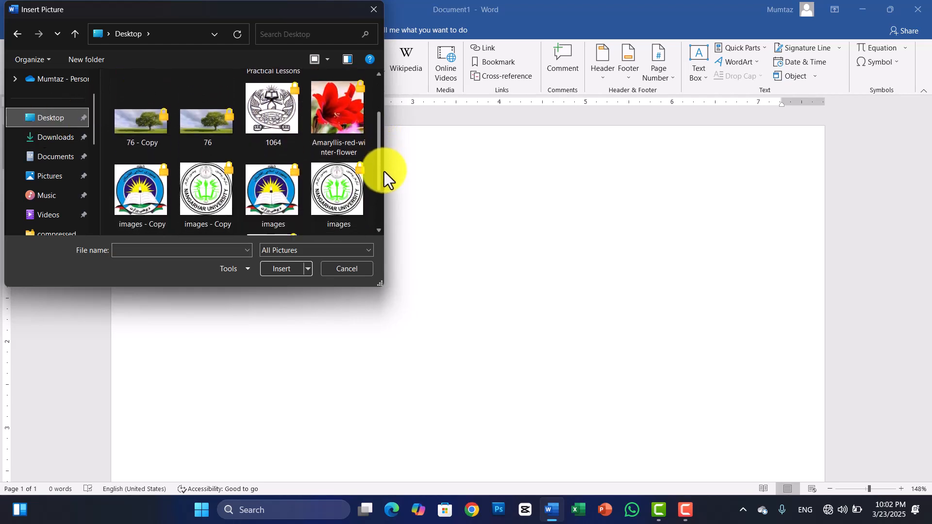
pyautogui.click(282, 190)
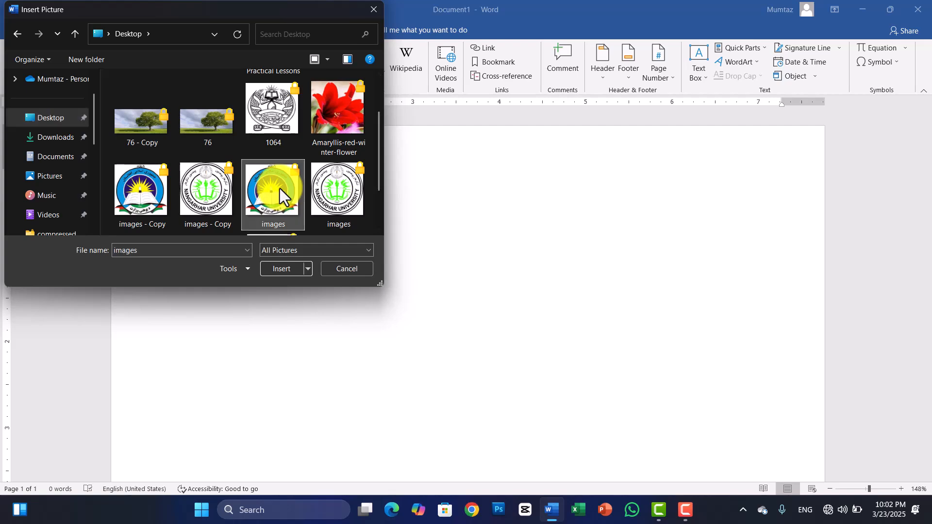
pyautogui.click(284, 272)
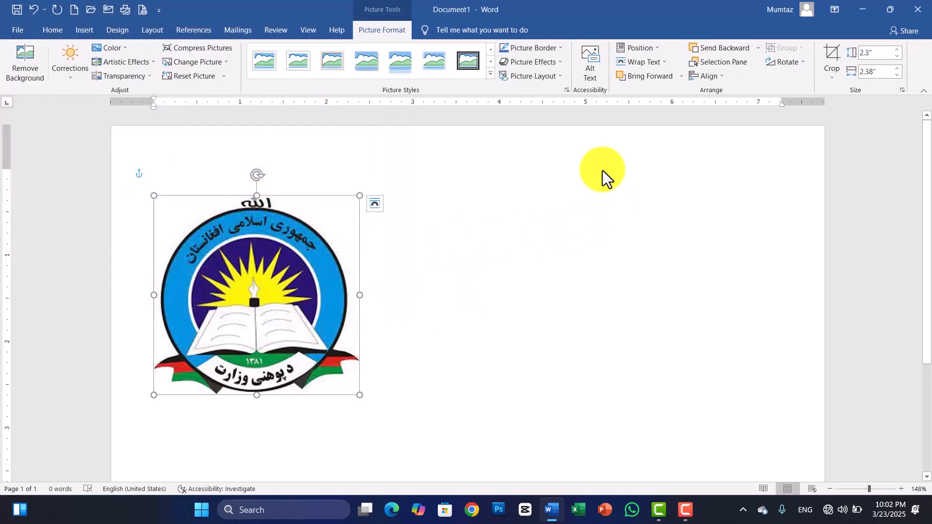
# - Shrink the emblem to 1.08" high by 1.11" wide and position it at the top center with text wrapping
pyautogui.click(657, 49)
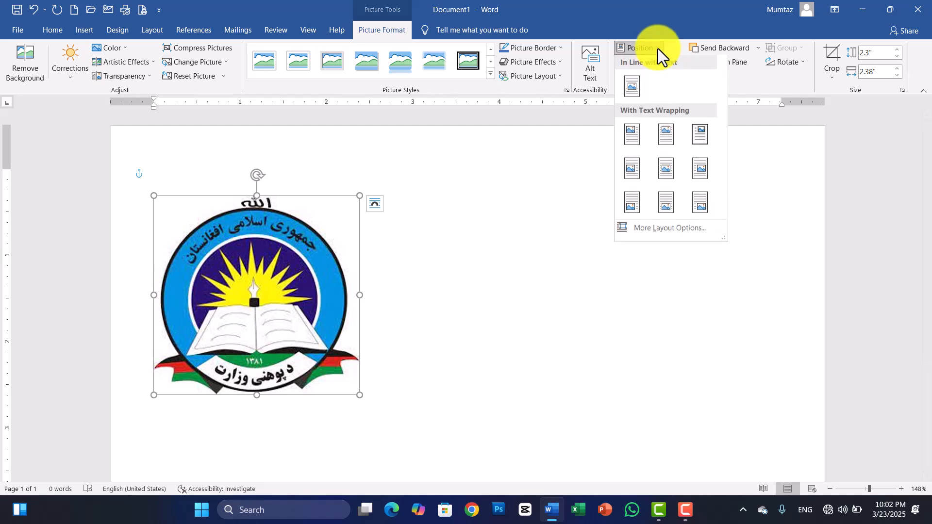
pyautogui.click(666, 129)
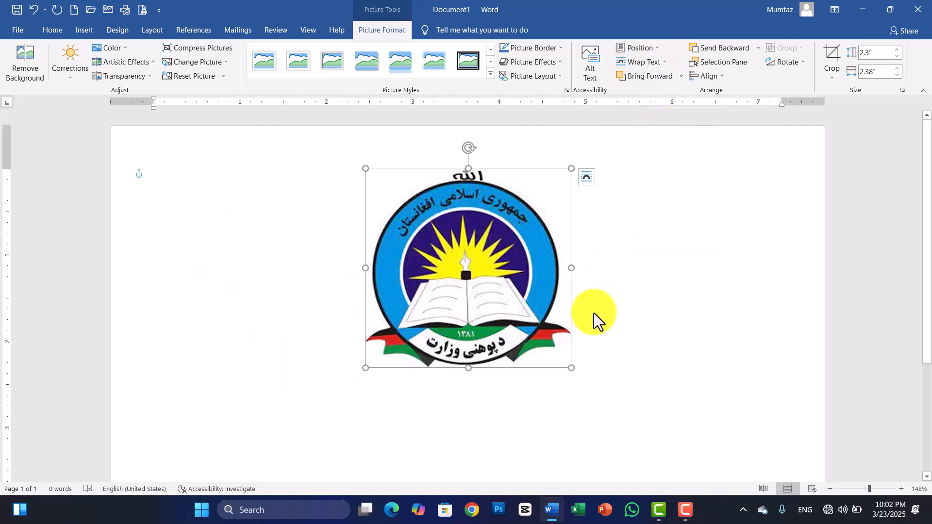
pyautogui.moveTo(566, 366); pyautogui.dragTo(460, 168)
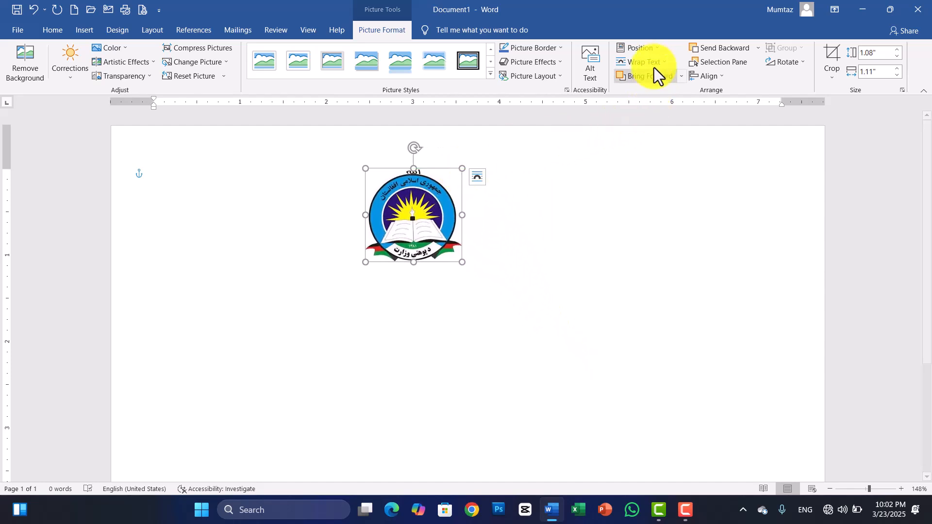
pyautogui.click(642, 49)
pyautogui.click(666, 137)
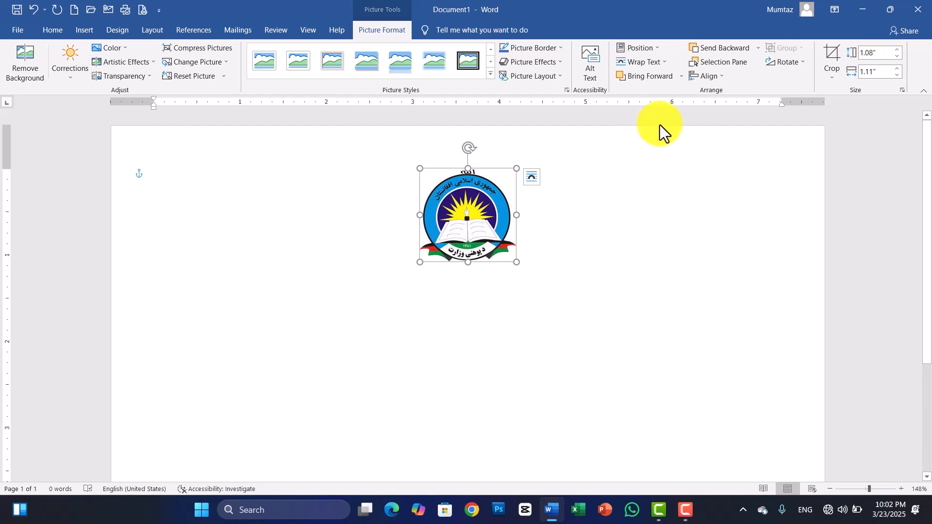
# - Set the emblem to Fix Position on Page, move it up toward the page's top edge and shrink it slightly
pyautogui.click(665, 66)
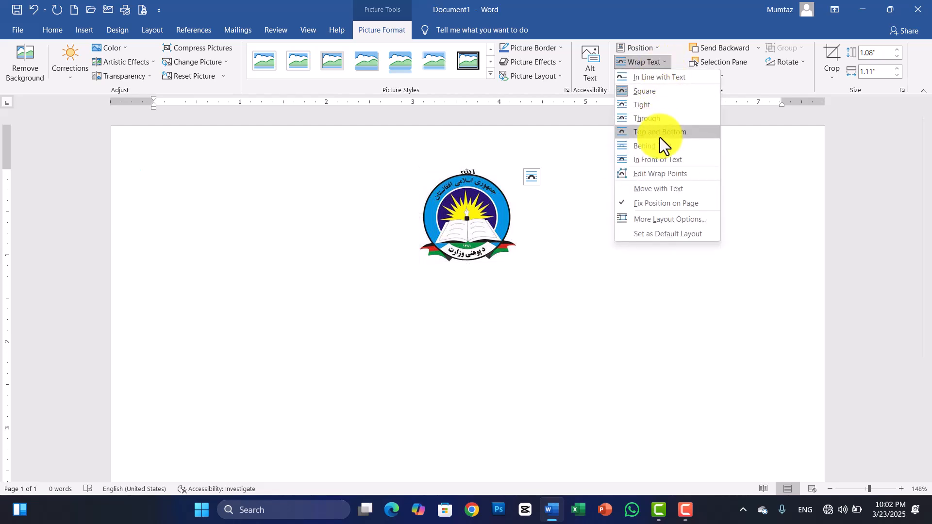
pyautogui.click(654, 202)
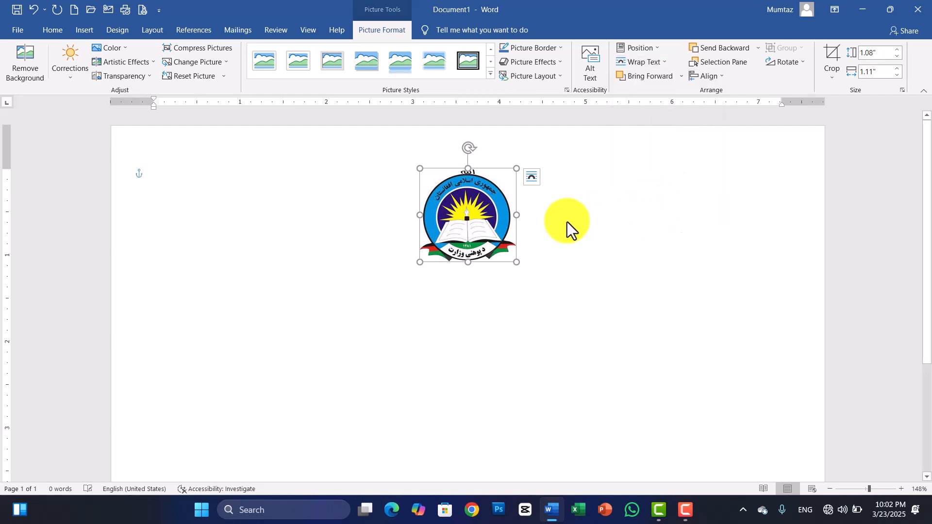
pyautogui.moveTo(469, 209); pyautogui.dragTo(480, 186)
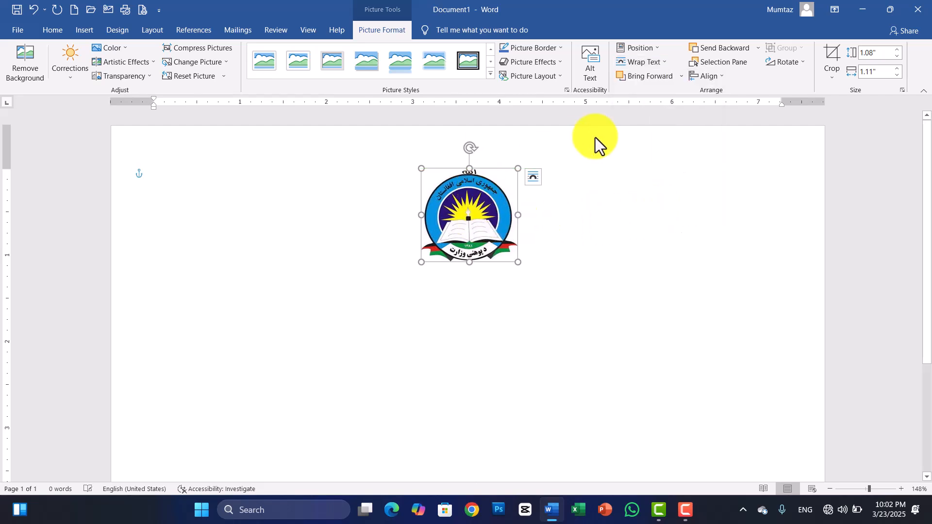
pyautogui.click(661, 66)
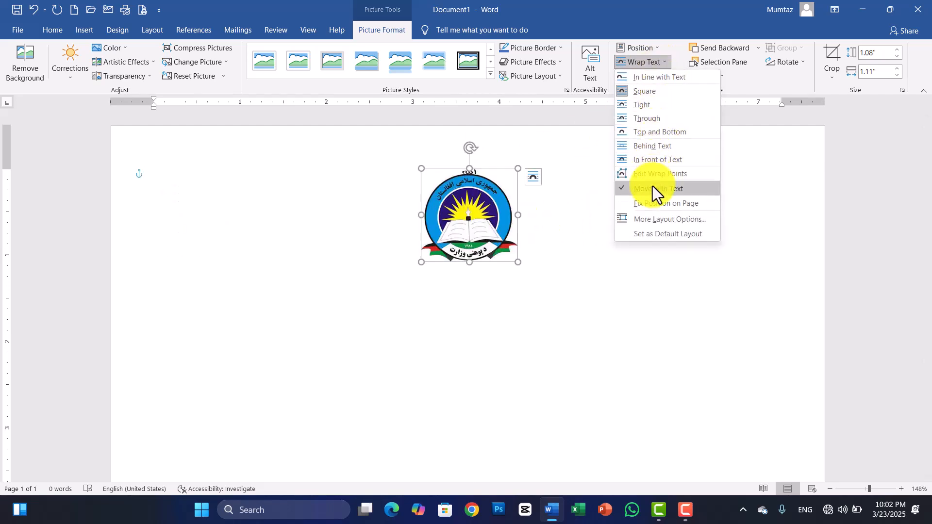
pyautogui.click(646, 208)
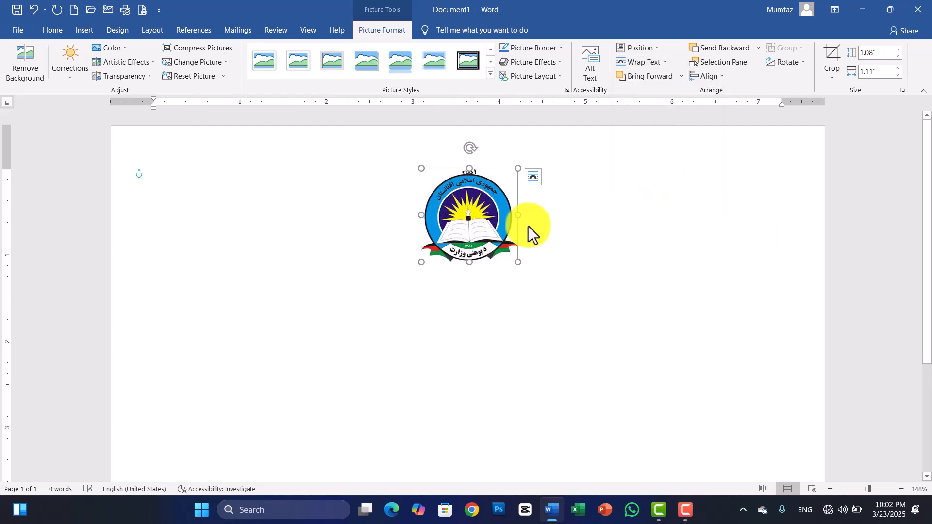
pyautogui.moveTo(469, 231); pyautogui.dragTo(460, 204)
pyautogui.moveTo(514, 235); pyautogui.dragTo(481, 210)
# - Start a left-aligned line below the emblem and switch the input language to Pashto
pyautogui.click(480, 282)
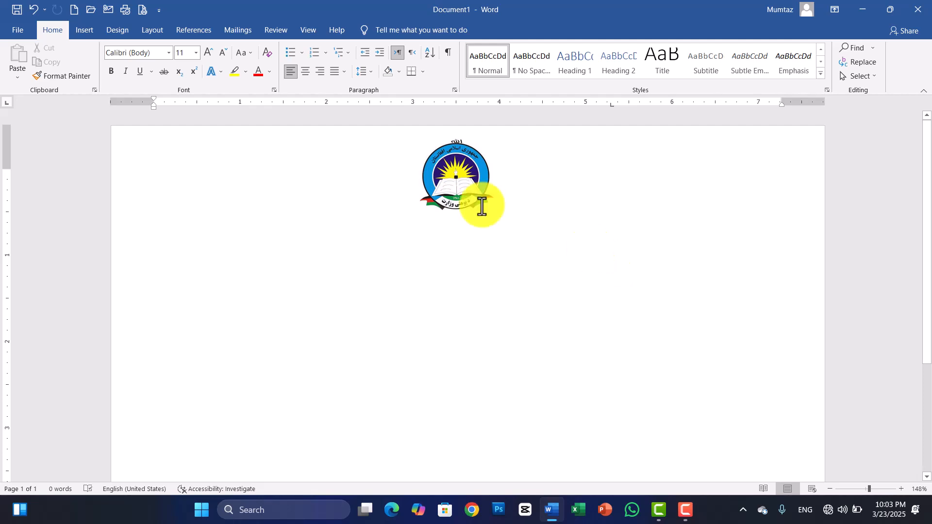
pyautogui.click(306, 71)
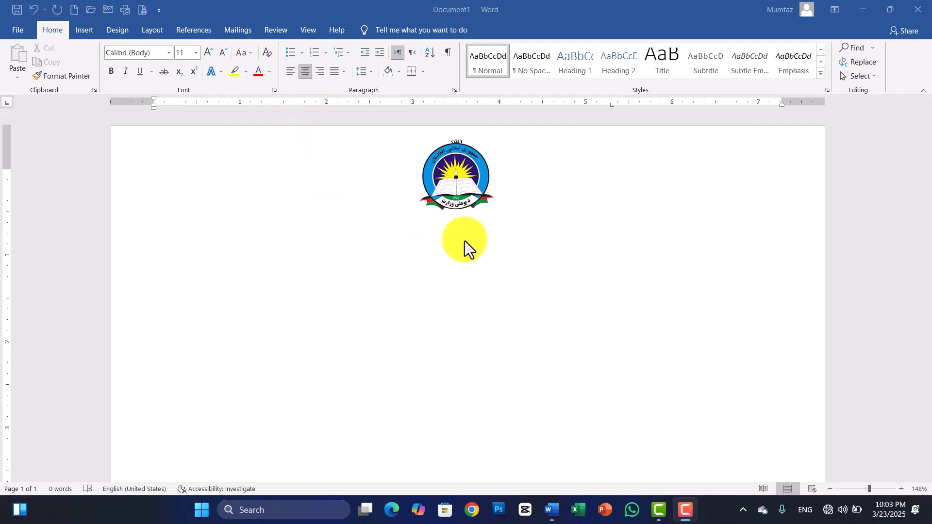
pyautogui.click(449, 245)
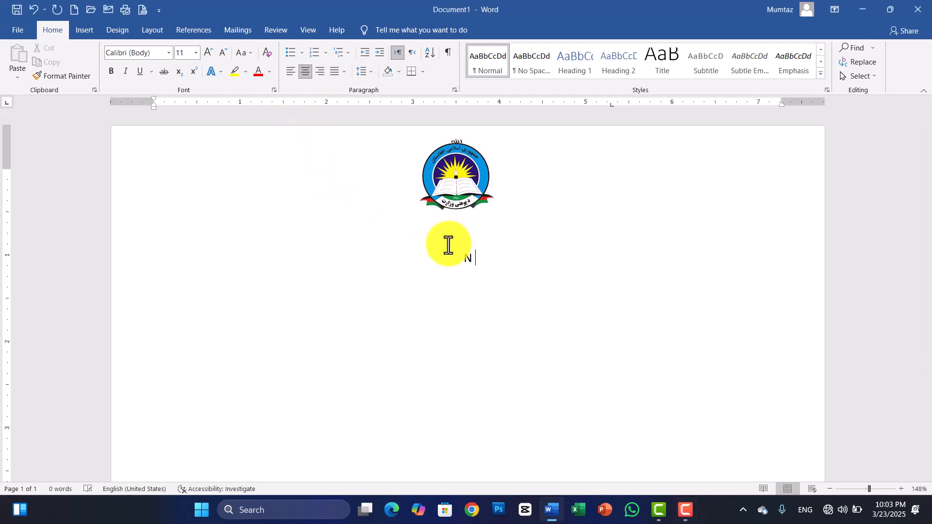
pyautogui.hotkey('ctrl', 'l')
pyautogui.hotkey('alt', 'shift')
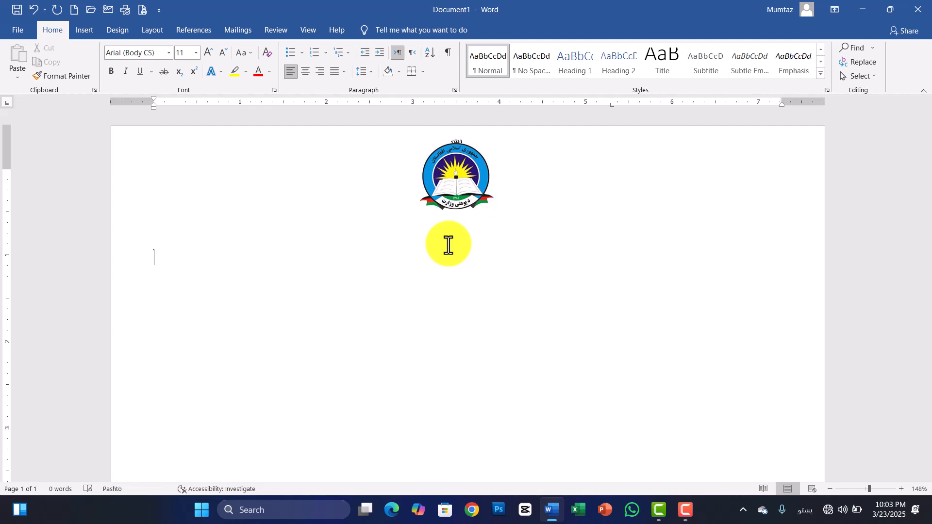
# - Enter the heading "د ۱۴۰۴ ه ش کال لپاره د پوهنی وزارت کاری پلان" below the emblem
pyautogui.write('د ۱۴۰۴ ه ش کال لپاهر')
pyautogui.press('BackSpace')
pyautogui.press('BackSpace')
pyautogui.press('BackSpace')
pyautogui.write('ره د پوهنی وزارت کاری پلان')
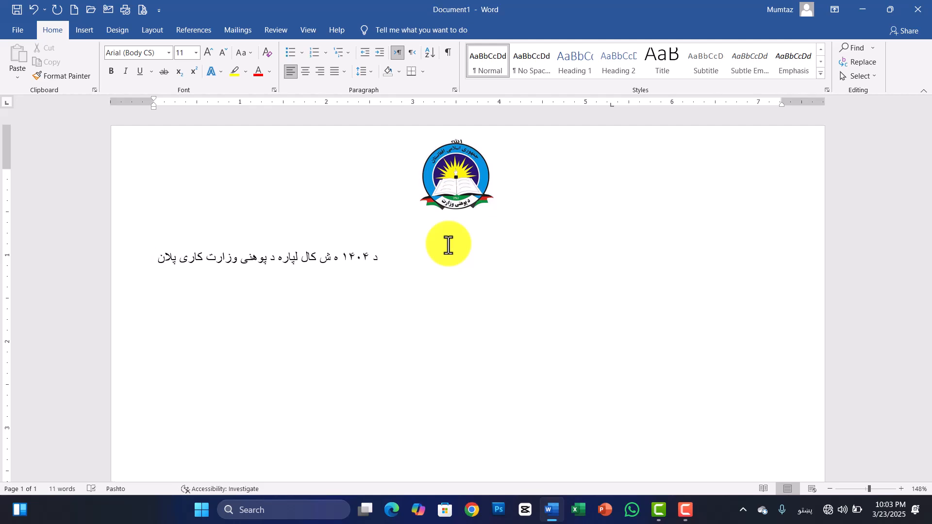
# - Center the Pashto heading and make it bold
pyautogui.hotkey('ctrl', 'a')
pyautogui.click(381, 266)
pyautogui.moveTo(372, 262); pyautogui.dragTo(283, 260)
pyautogui.click(283, 260)
pyautogui.moveTo(159, 258); pyautogui.dragTo(376, 261)
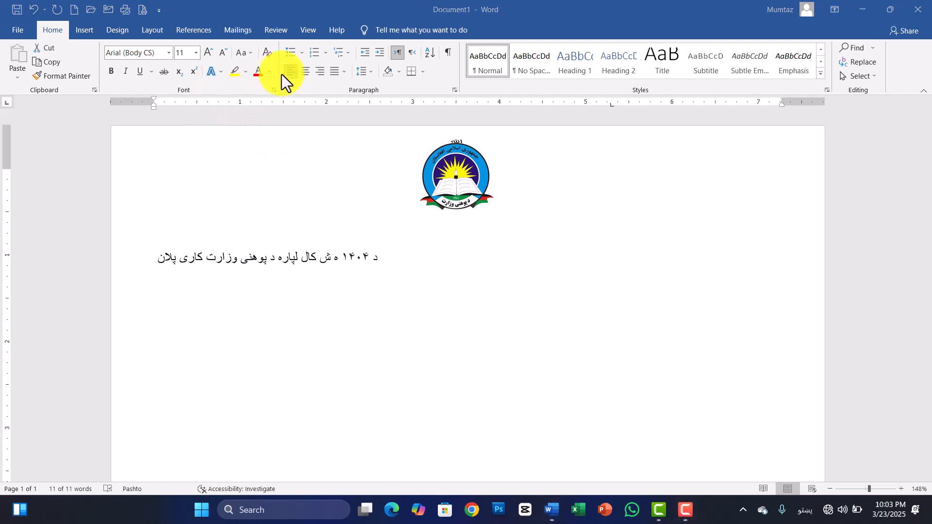
pyautogui.click(306, 72)
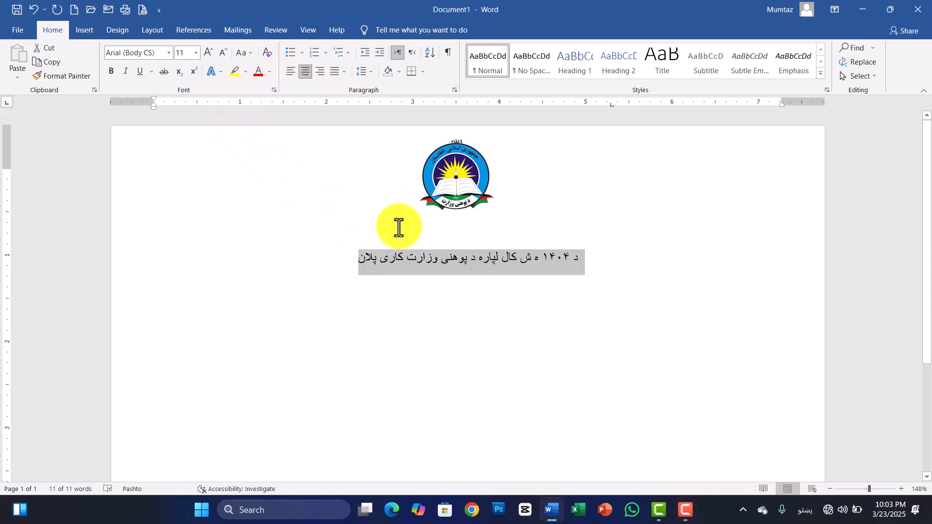
pyautogui.click(111, 73)
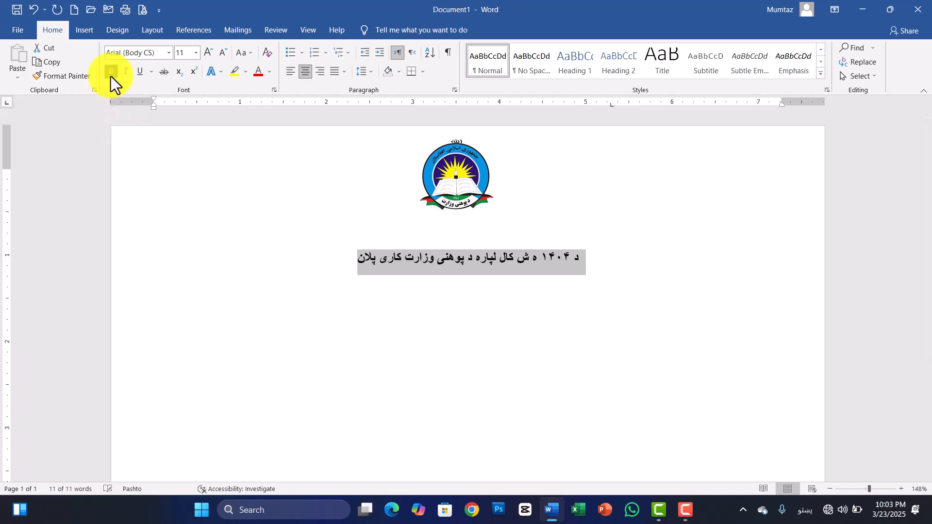
# - Insert a table with six columns and four rows on a new line below the heading and place the cursor in its top-right cell
pyautogui.click(307, 256)
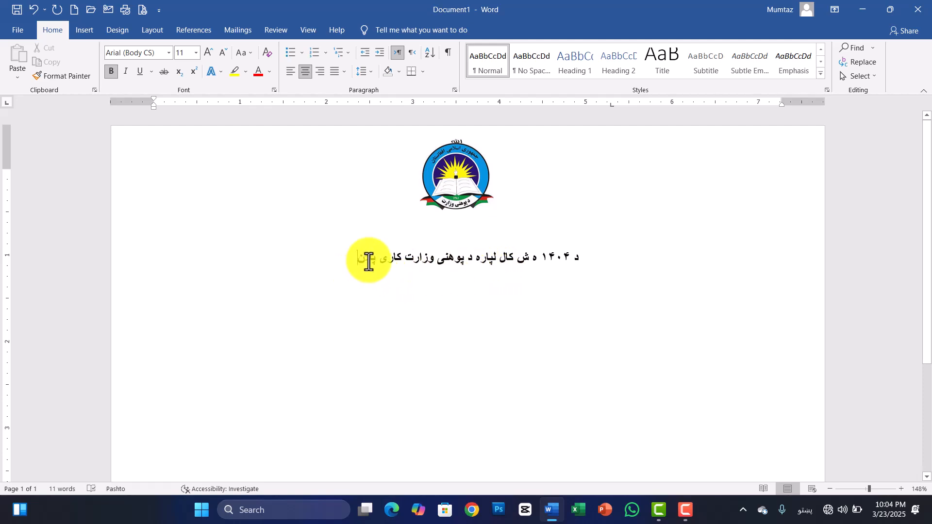
pyautogui.press('Return')
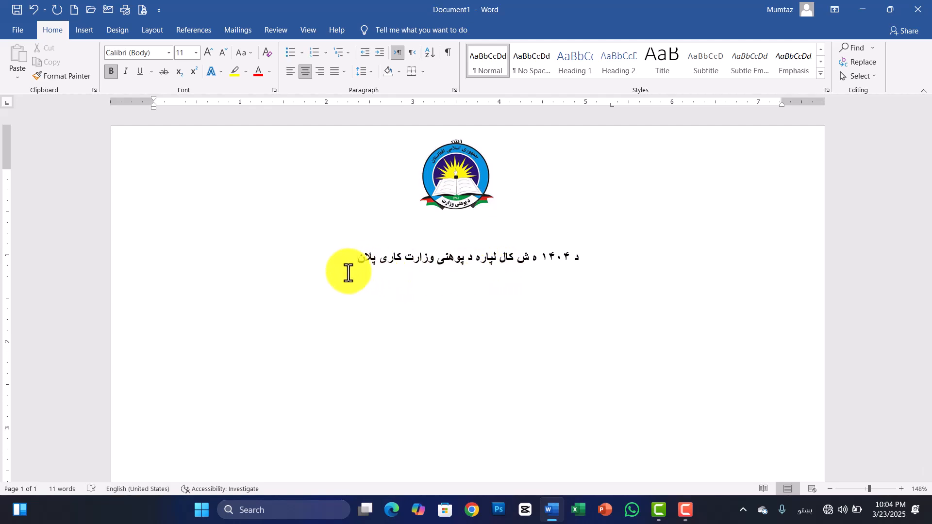
pyautogui.click(80, 34)
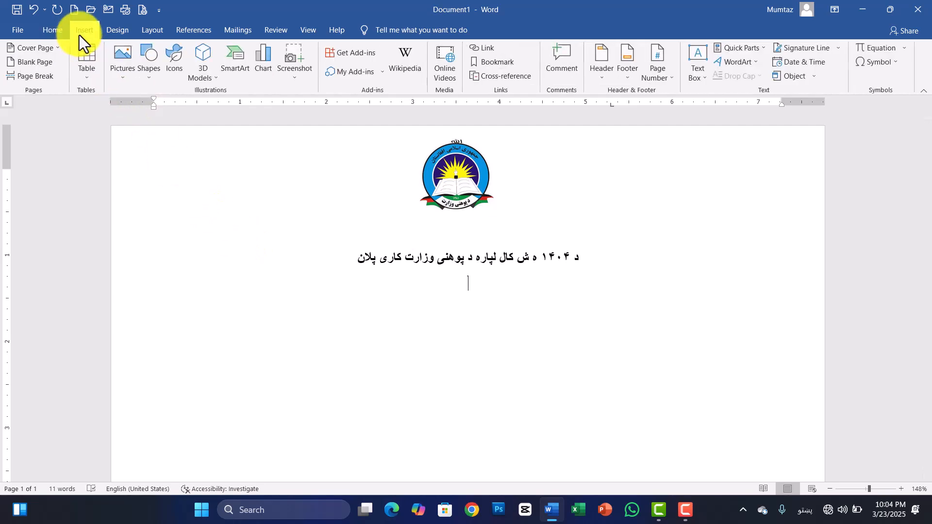
pyautogui.click(87, 77)
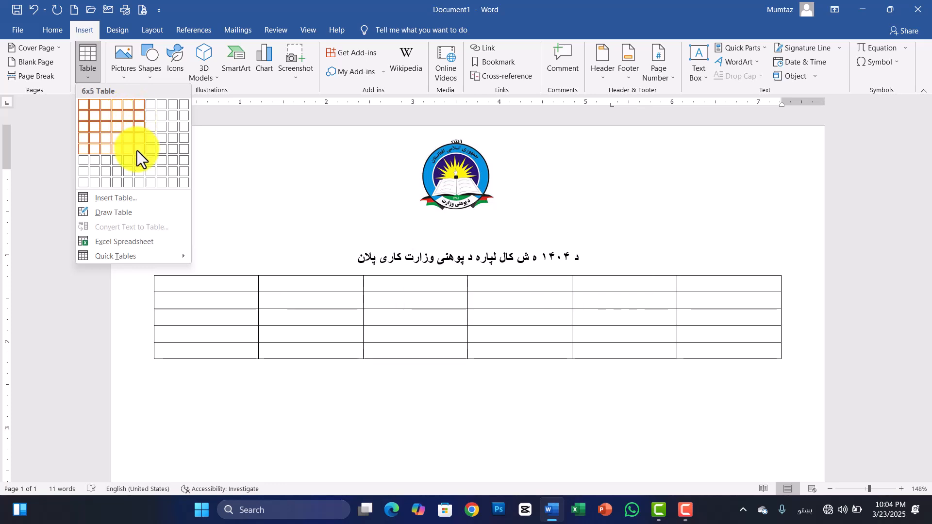
pyautogui.click(141, 136)
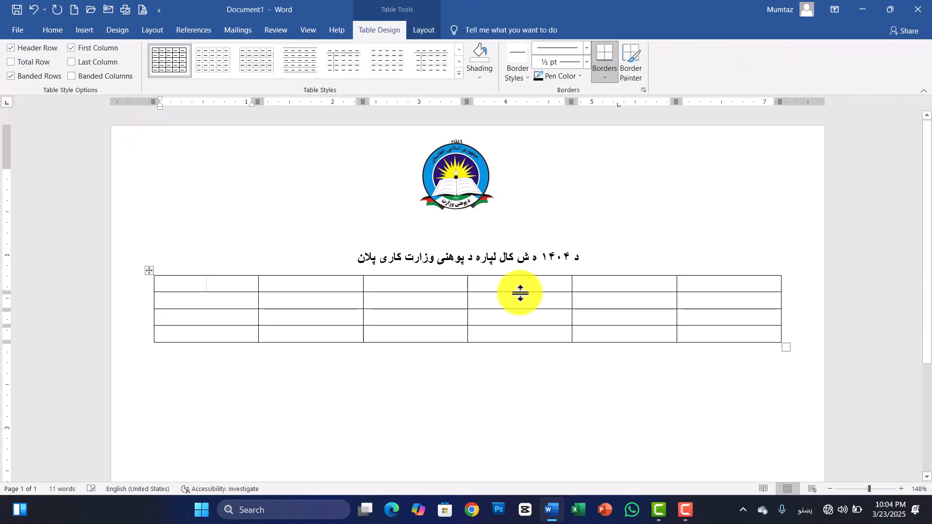
pyautogui.click(711, 290)
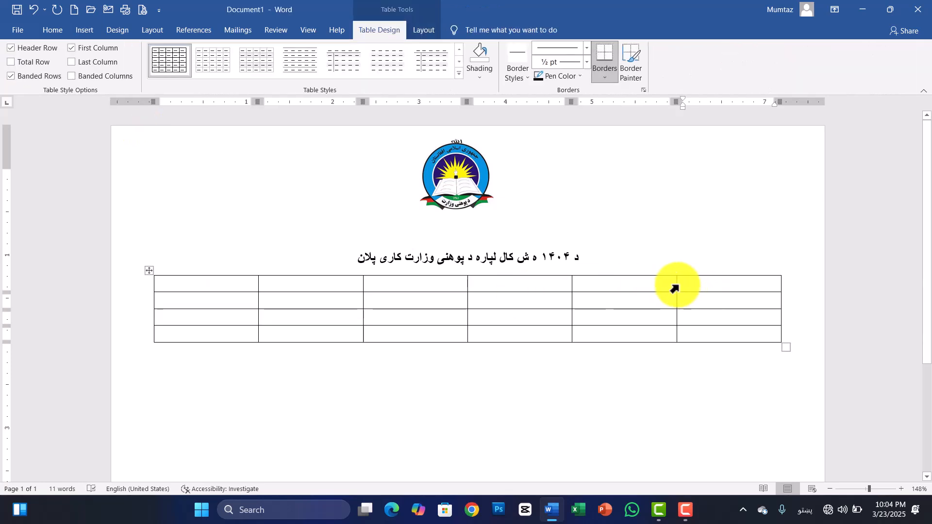
# - Narrow the rightmost table column and enter the header "شماره" in it and "پلان" in the column beside it
pyautogui.moveTo(676, 286); pyautogui.dragTo(721, 287)
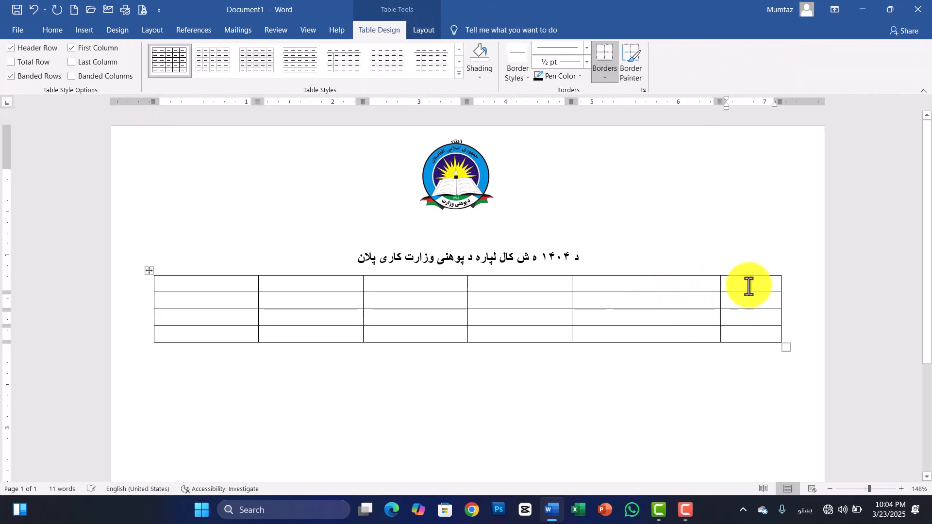
pyautogui.click(749, 287)
pyautogui.write('شماره')
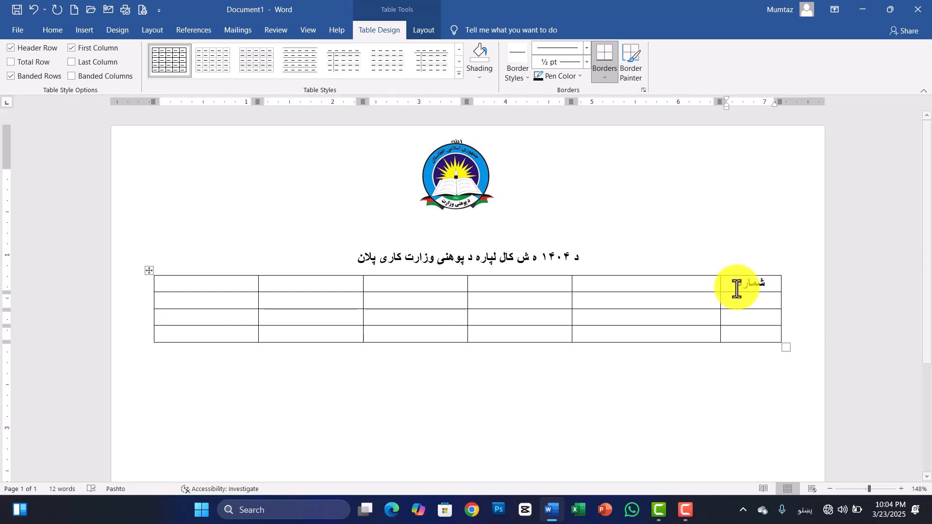
pyautogui.click(685, 289)
pyautogui.write('پلان')
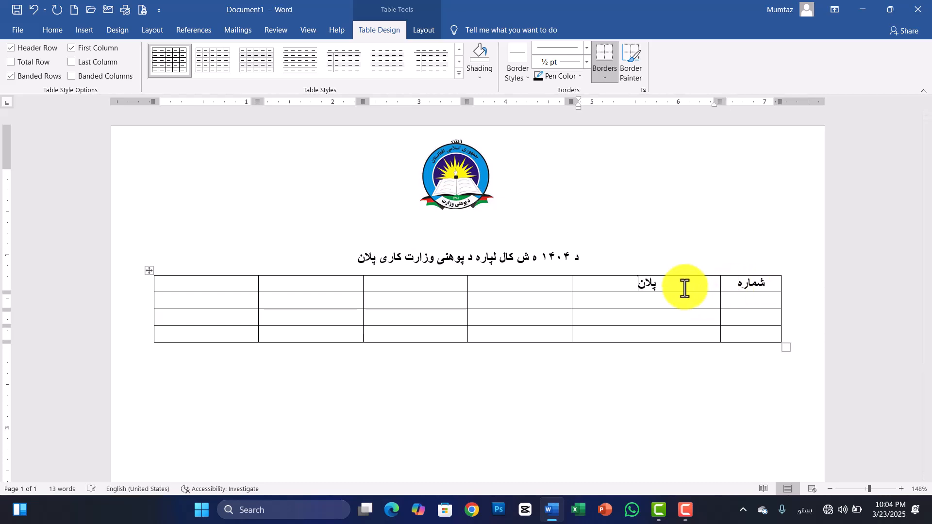
# - Enter the header "اجر کوونکی" in the third column from the right
pyautogui.click(540, 285)
pyautogui.write('اجر ک')
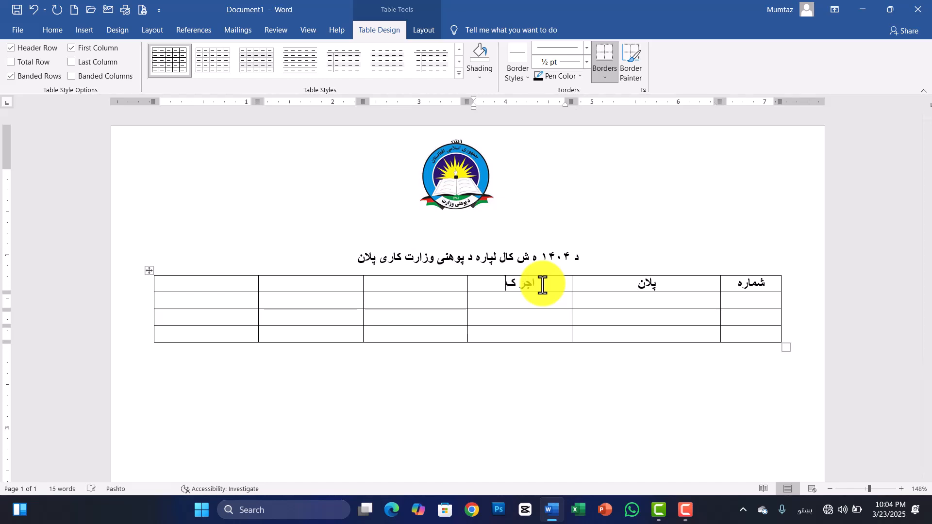
pyautogui.write('وونکی مرجع')
pyautogui.press('BackSpace')
pyautogui.press('BackSpace')
pyautogui.press('BackSpace')
pyautogui.press('BackSpace')
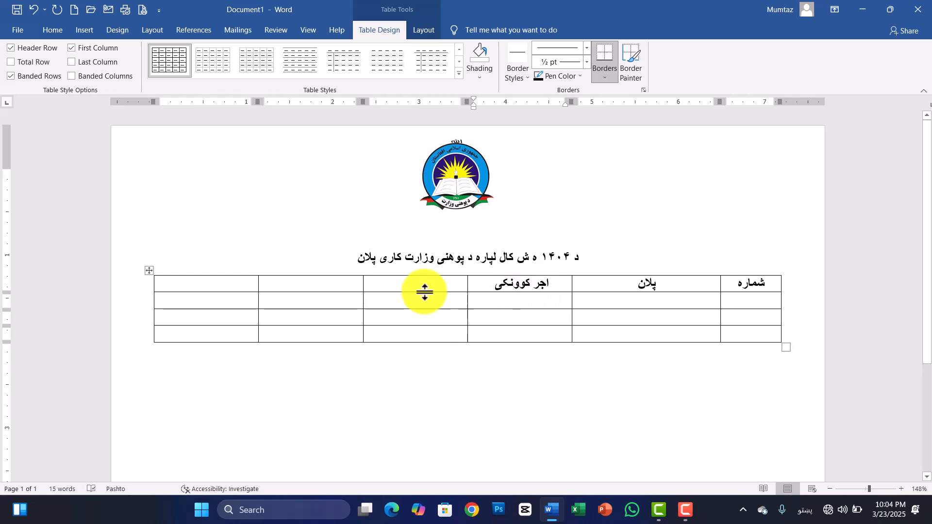
# - Enter the headers "د اجرا نیټه" and "کنترول کوونکی" in the fourth and fifth columns from the right
pyautogui.click(423, 291)
pyautogui.write('اجرا نیټه')
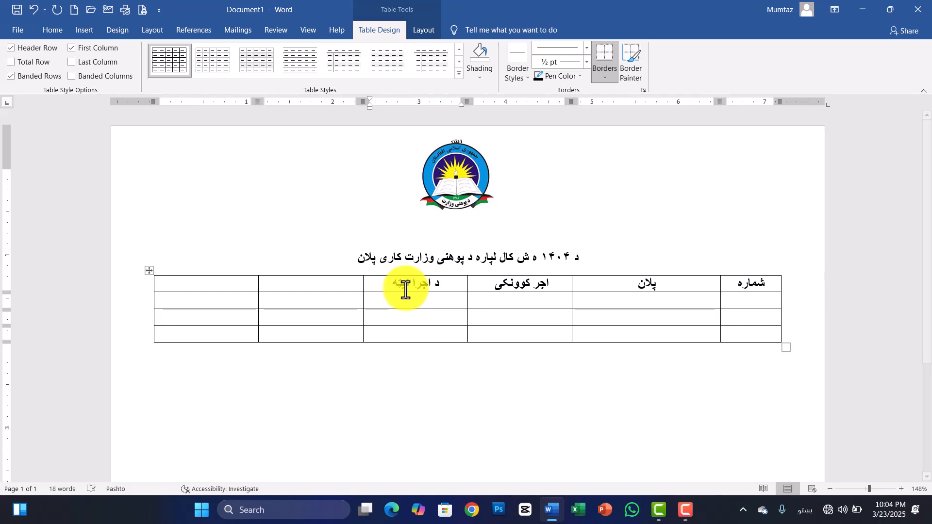
pyautogui.click(340, 288)
pyautogui.write('کرنول')
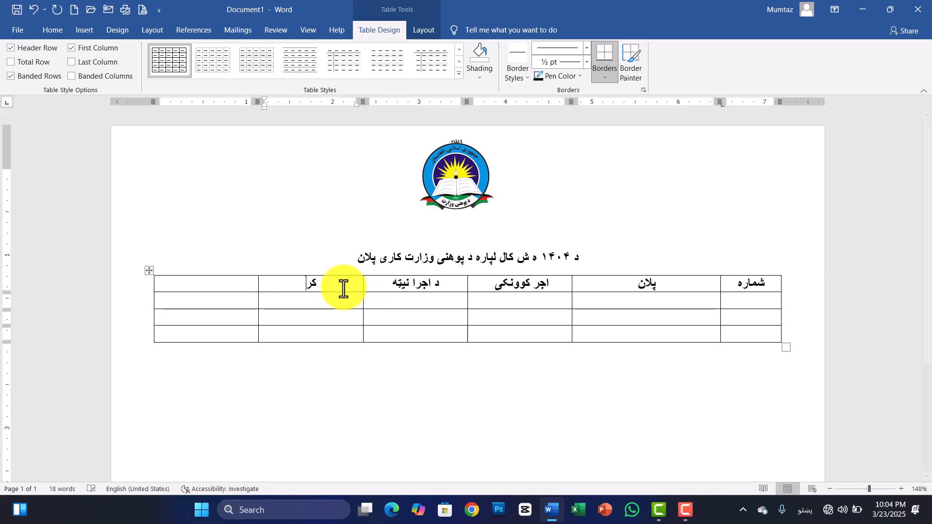
pyautogui.press('BackSpace')
pyautogui.press('BackSpace')
pyautogui.press('BackSpace')
pyautogui.press('BackSpace')
pyautogui.press('BackSpace')
pyautogui.write('کنترول کوونکی')
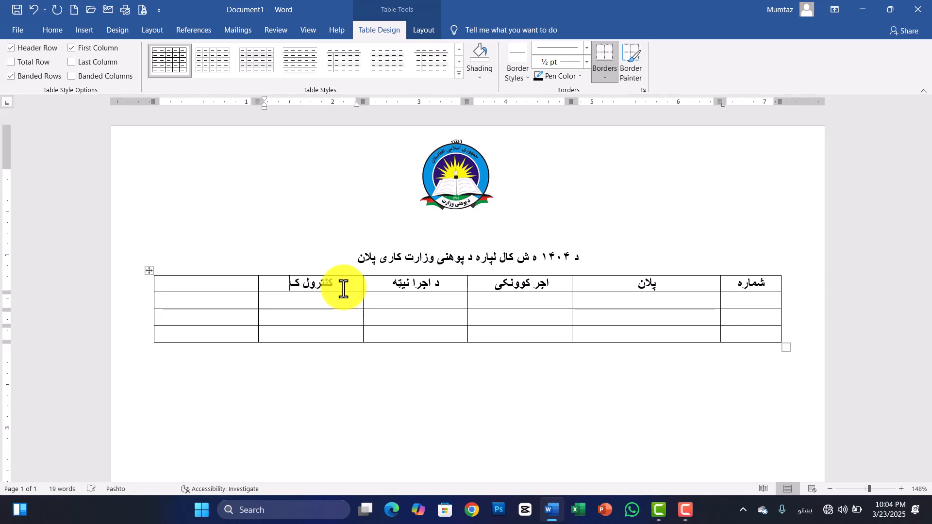
# - Enter the header "ملاحظات" in the leftmost column
pyautogui.click(230, 287)
pyautogui.write('ملاح')
pyautogui.write('ظات')
pyautogui.press('BackSpace')
pyautogui.press('BackSpace')
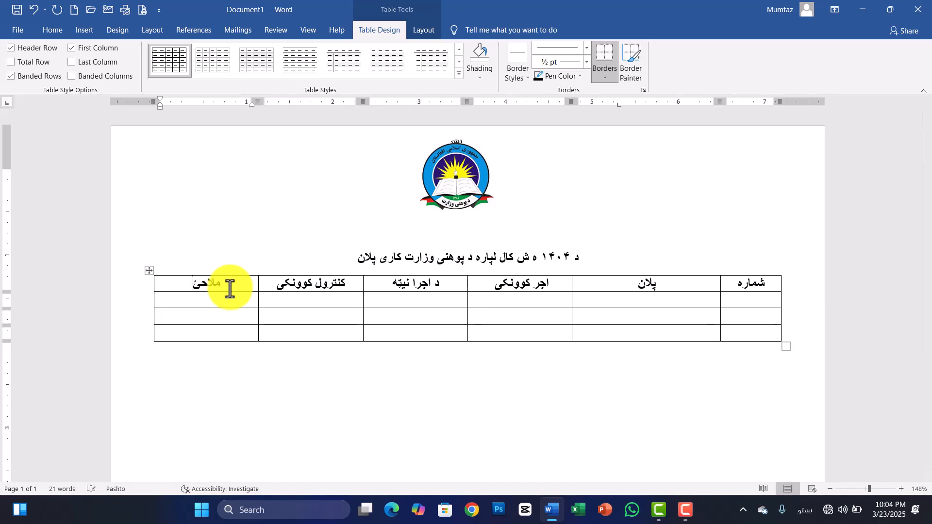
pyautogui.press('BackSpace')
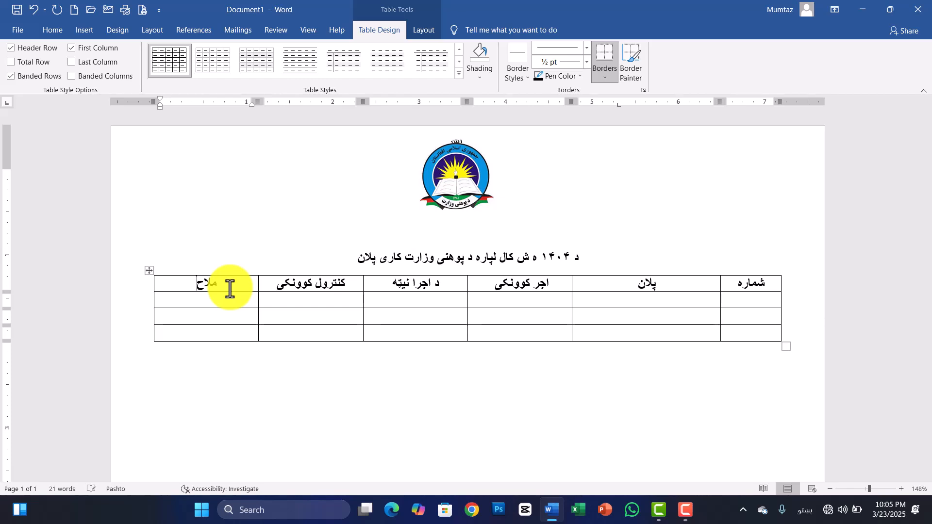
pyautogui.write('ظات')
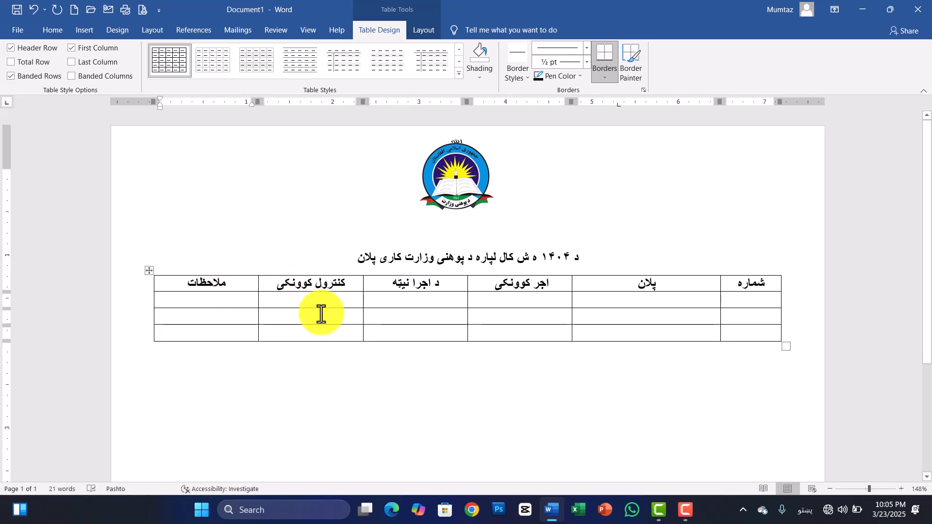
# - Center the text of the whole header row horizontally and vertically within its cells
pyautogui.moveTo(208, 285); pyautogui.dragTo(764, 292)
pyautogui.click(425, 30)
pyautogui.click(624, 62)
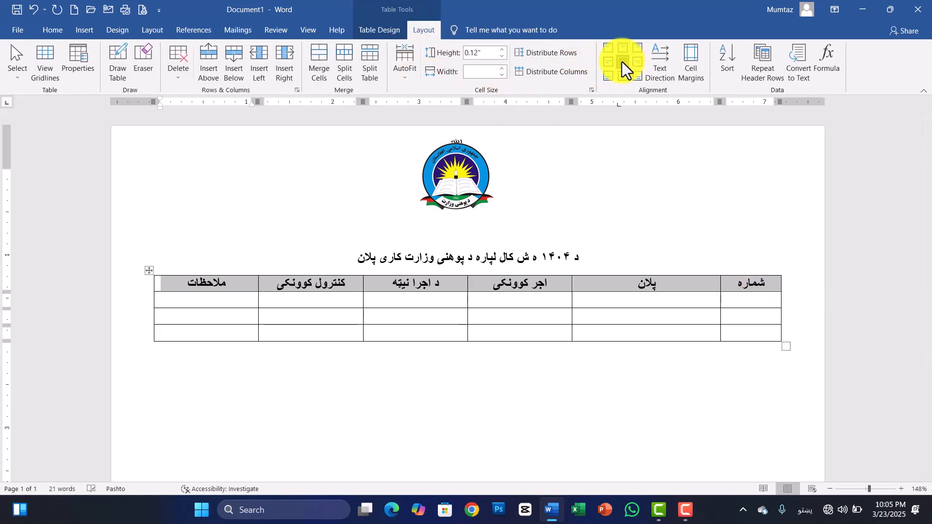
pyautogui.click(646, 315)
# - Narrow the other columns to fit their headers, with the number column about 0.46" and the plan column about 3.37" wide
pyautogui.moveTo(720, 306); pyautogui.dragTo(750, 306)
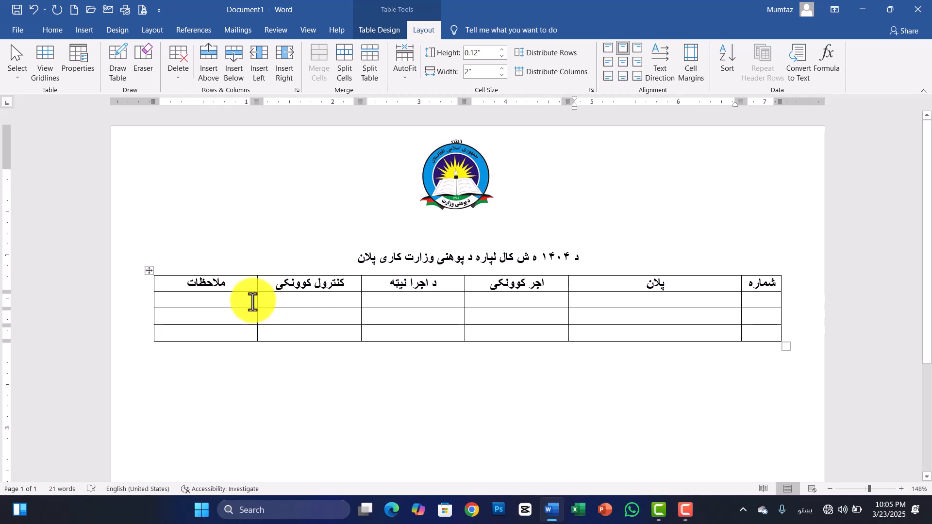
pyautogui.moveTo(256, 302); pyautogui.dragTo(217, 302)
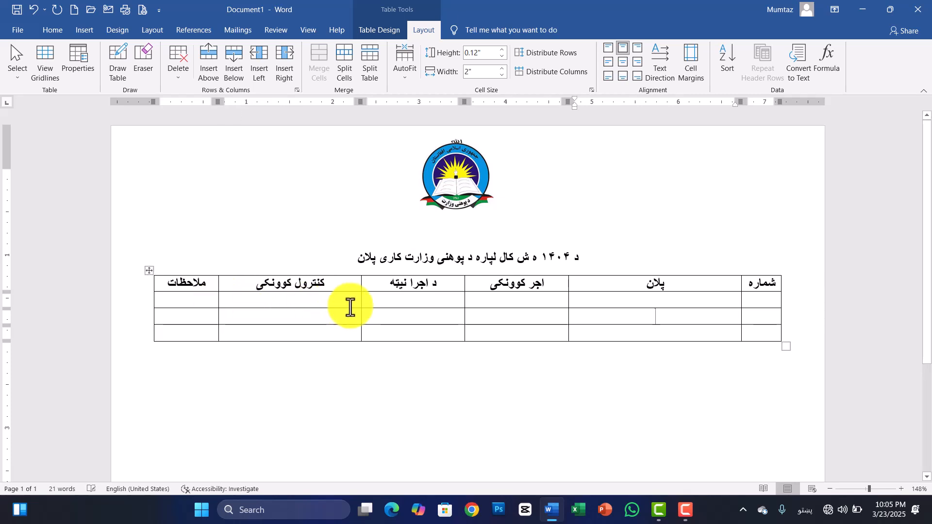
pyautogui.moveTo(359, 307); pyautogui.dragTo(300, 302)
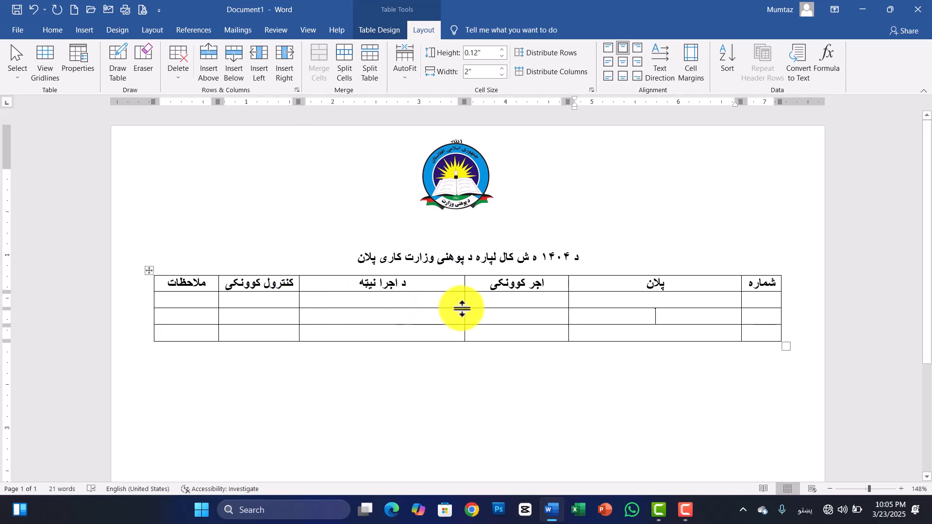
pyautogui.moveTo(464, 307); pyautogui.dragTo(375, 308)
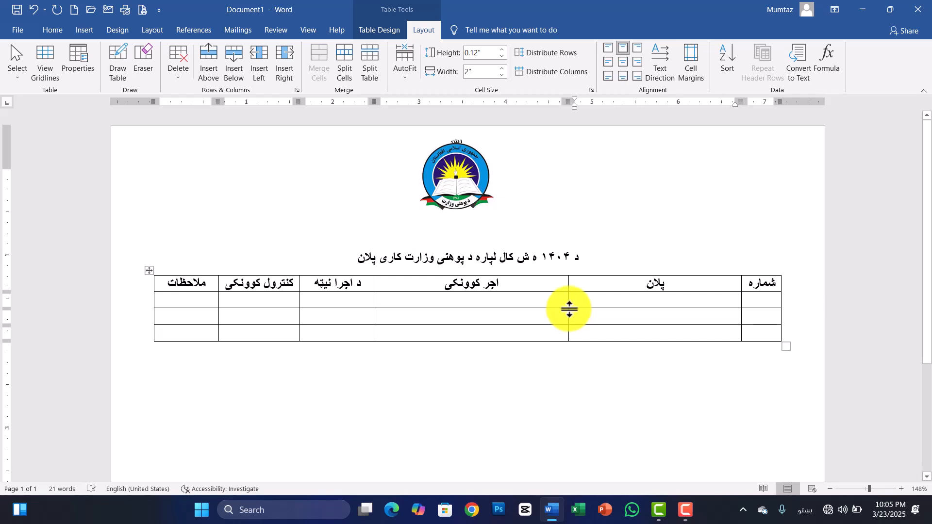
pyautogui.moveTo(568, 304); pyautogui.dragTo(452, 310)
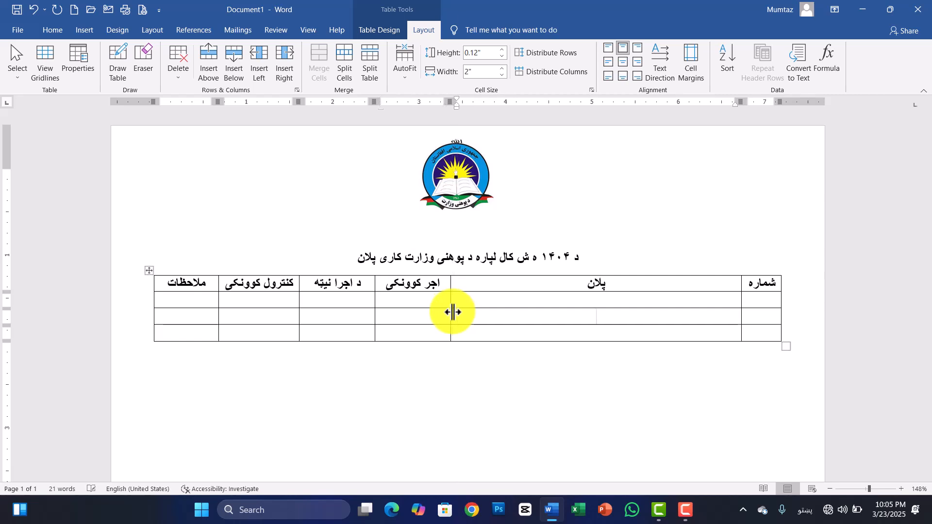
# - Stretch the header word "پلان" with Arabic elongation characters after its first letter
pyautogui.click(600, 284)
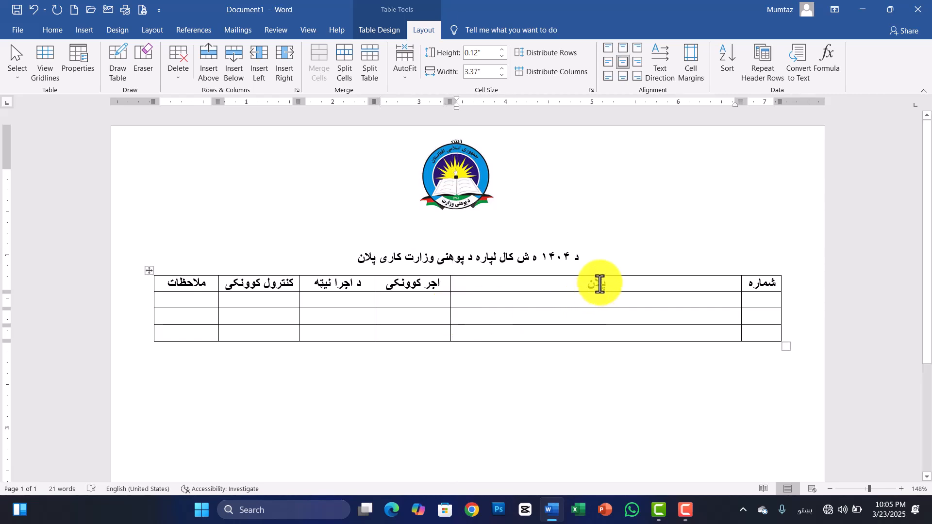
pyautogui.write('ـــــــــ')
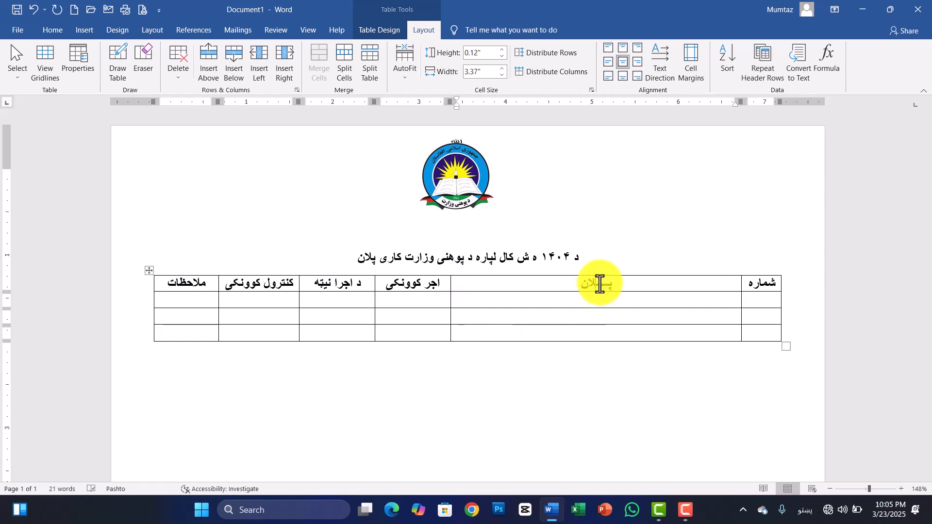
pyautogui.write('ـ')
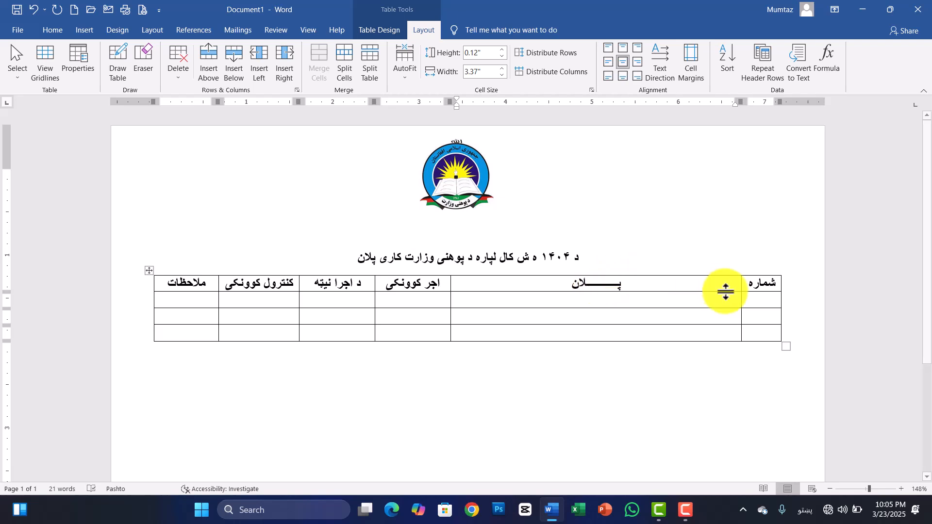
# - Number the three rows below the header ۱, ۲ and ۳ in the "شماره" column
pyautogui.click(758, 301)
pyautogui.write('1')
pyautogui.write('٣')
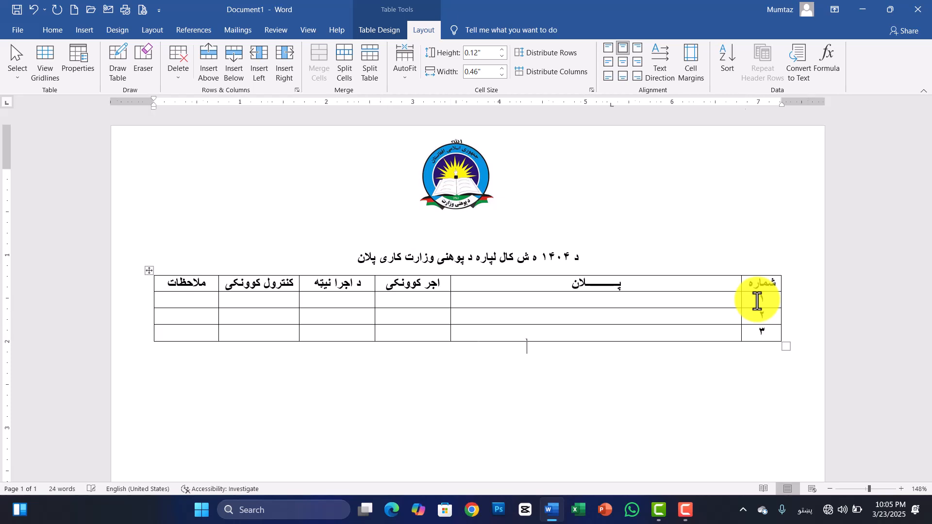
pyautogui.press('Down')
# - Justify the plan cell of row ۱ and set its text direction to right-to-left
pyautogui.click(722, 302)
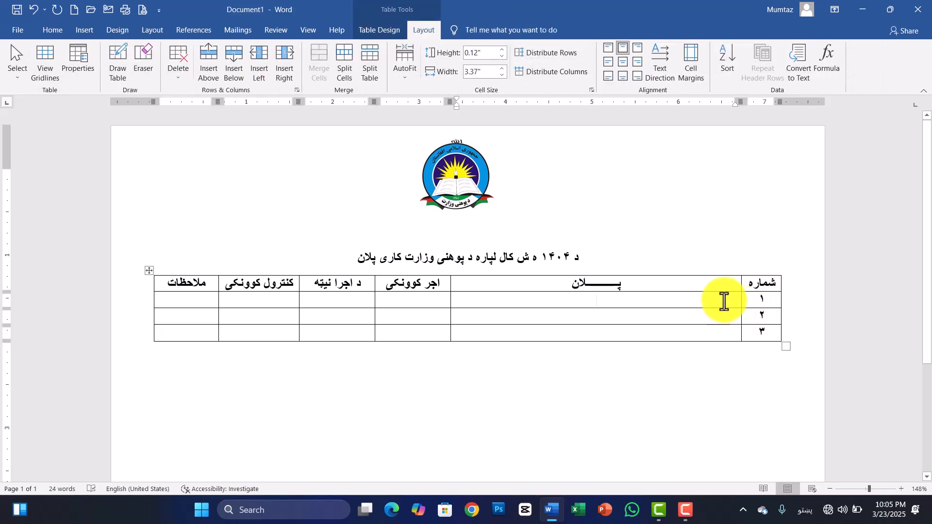
pyautogui.click(57, 31)
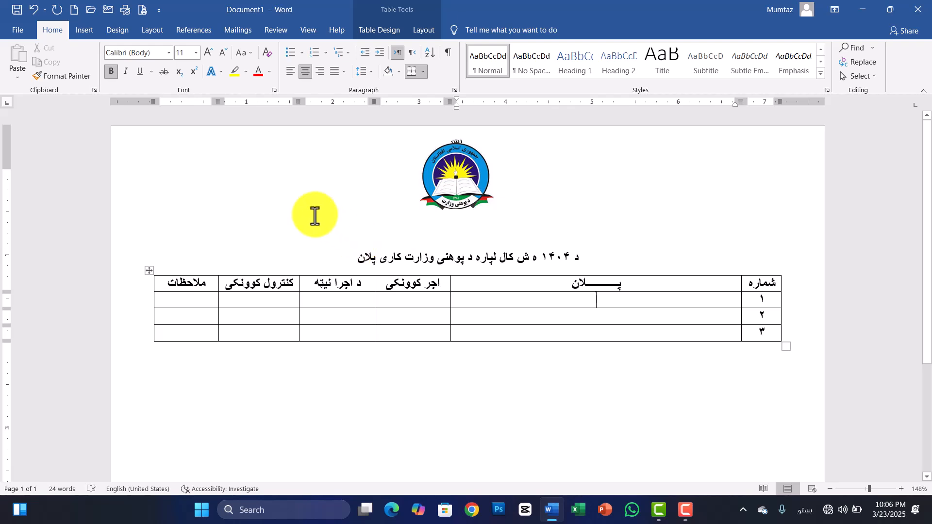
pyautogui.click(344, 73)
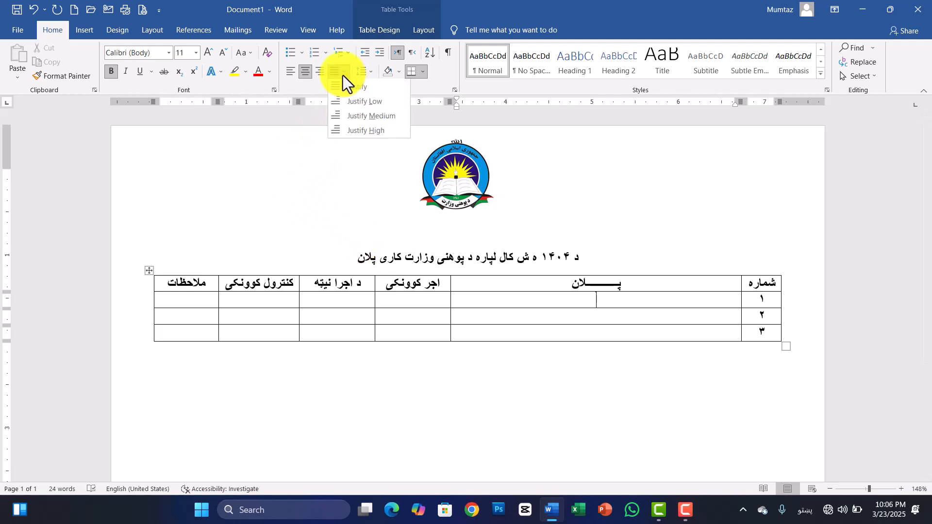
pyautogui.click(360, 94)
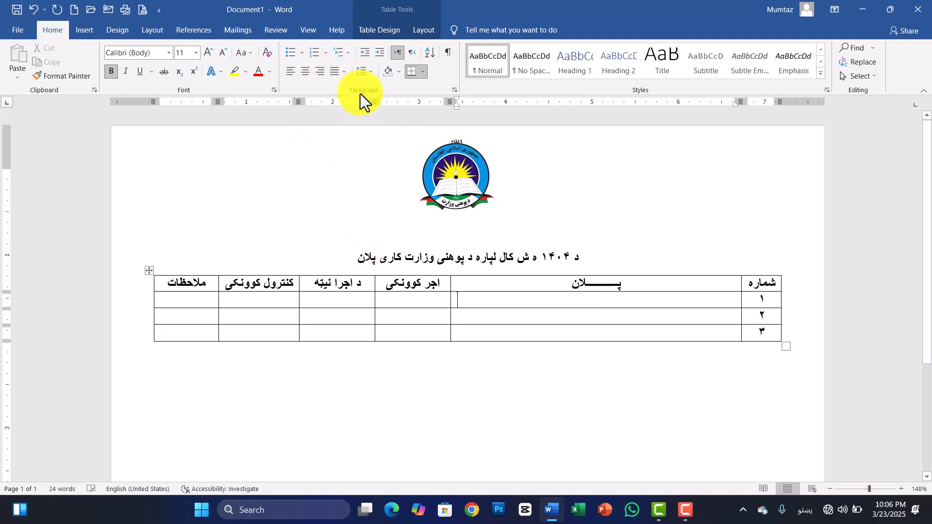
pyautogui.click(412, 53)
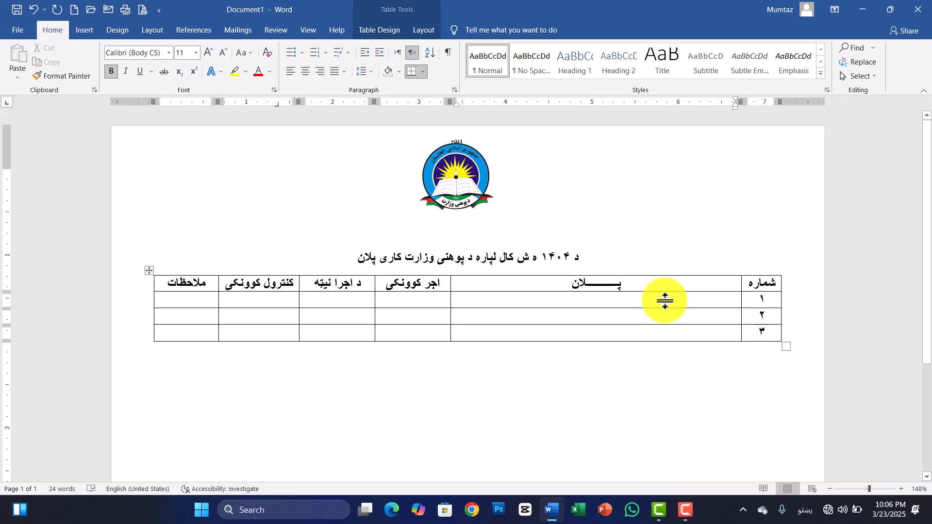
# - Begin the plan text of row ۱ with "په پلان کي ده چي په کال ۱۴۰۴ ه ش کي په ټول هیواد کي په تعداد"
pyautogui.write('په پلان کي ده د پ')
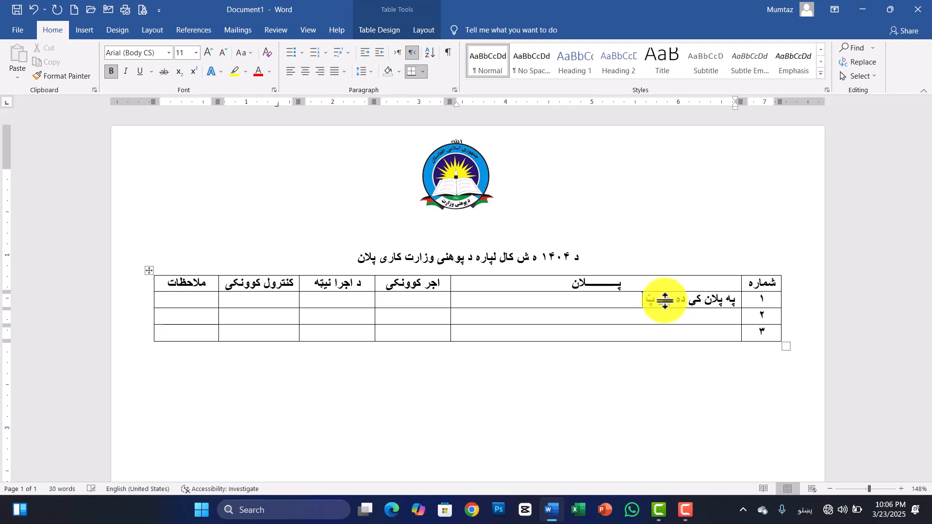
pyautogui.write('ه کال ۱۴۰۴ هش کي')
pyautogui.press('BackSpace')
pyautogui.press('BackSpace')
pyautogui.press('BackSpace')
pyautogui.press('BackSpace')
pyautogui.write('ش کي')
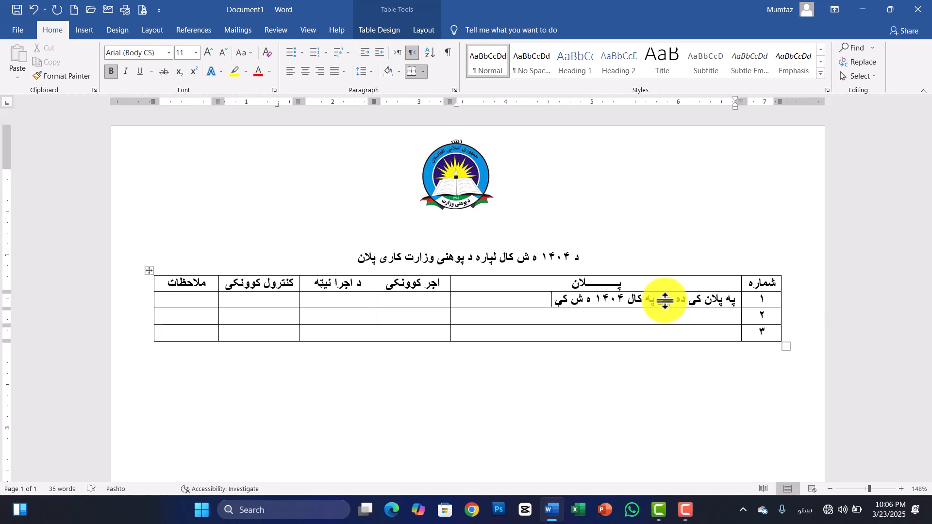
pyautogui.write(' په ټول هیواد کي په تعداد')
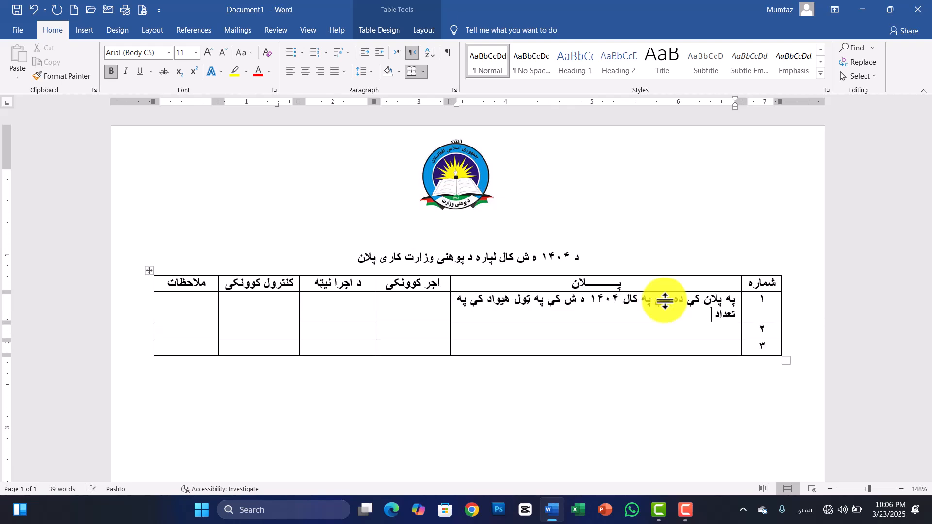
# - Complete the plan text of row ۱ with "د (۲۵۰) نوی ښوونځي ورغول شي."
pyautogui.write(' د (')
pyautogui.write('۲')
pyautogui.write('۵۰')
pyautogui.write(')')
pyautogui.write(' نوی مکا')
pyautogui.press('BackSpace')
pyautogui.press('BackSpace')
pyautogui.press('BackSpace')
pyautogui.write('ښ')
pyautogui.write('ون')
pyautogui.press('BackSpace')
pyautogui.write('ونځی')
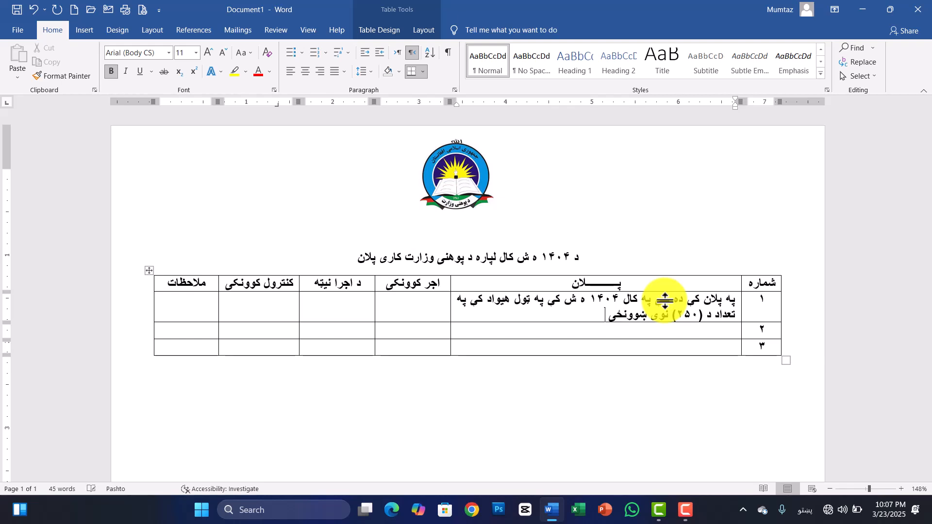
pyautogui.write(' ورغول شي.')
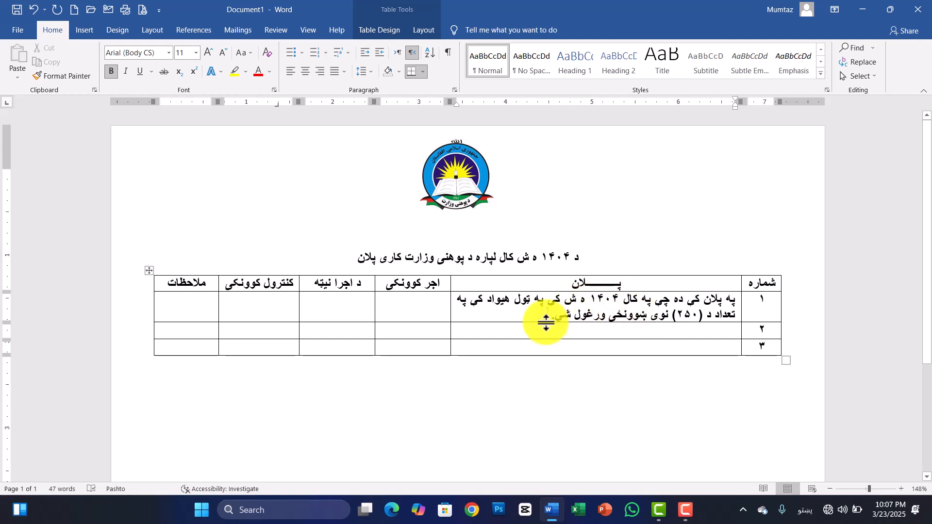
# - Enter "پوهنی وزارت ورسره د ولایاتو پوهنی ریاست" as row ۱'s executor, then place the cursor at the end of its plan text
pyautogui.click(426, 313)
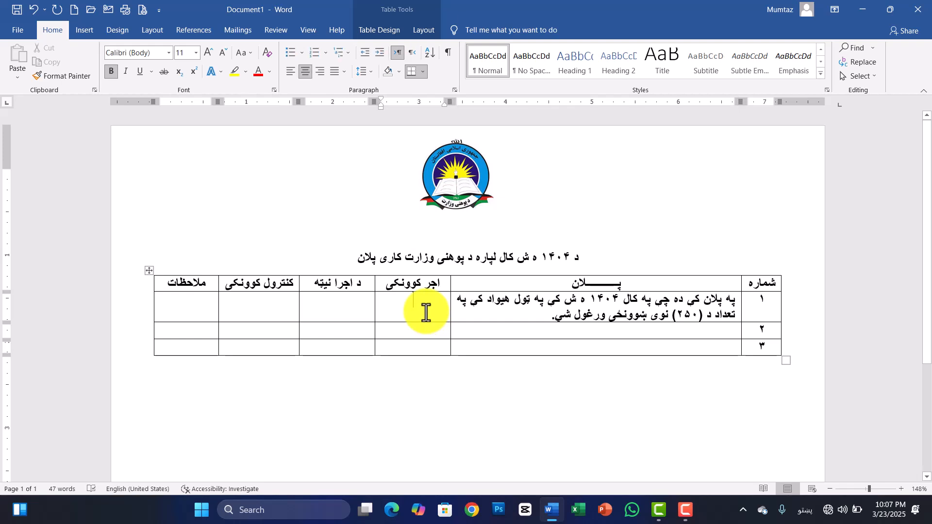
pyautogui.write('وز')
pyautogui.press('BackSpace')
pyautogui.press('BackSpace')
pyautogui.write('پوهنی و')
pyautogui.write('زارت')
pyautogui.write(' اړو')
pyautogui.write('سره')
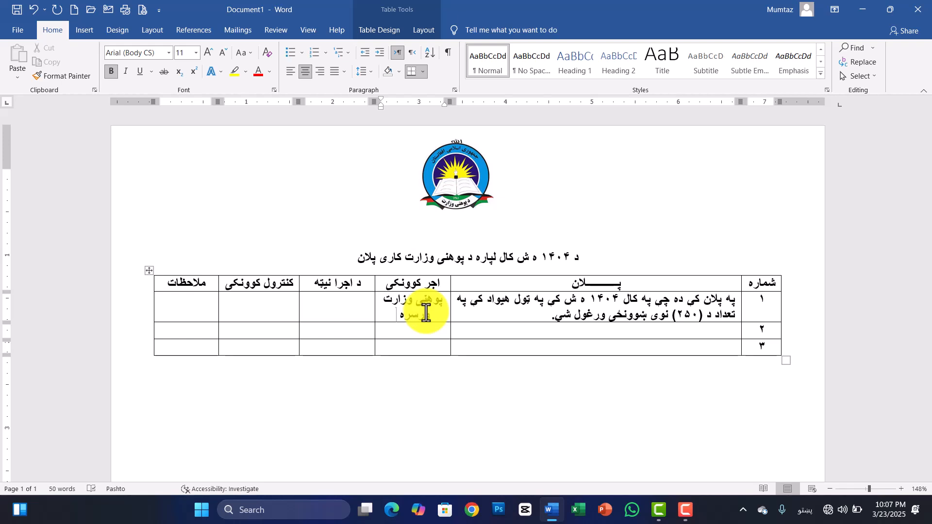
pyautogui.write(' د ولایاتو پوهنی ریاست')
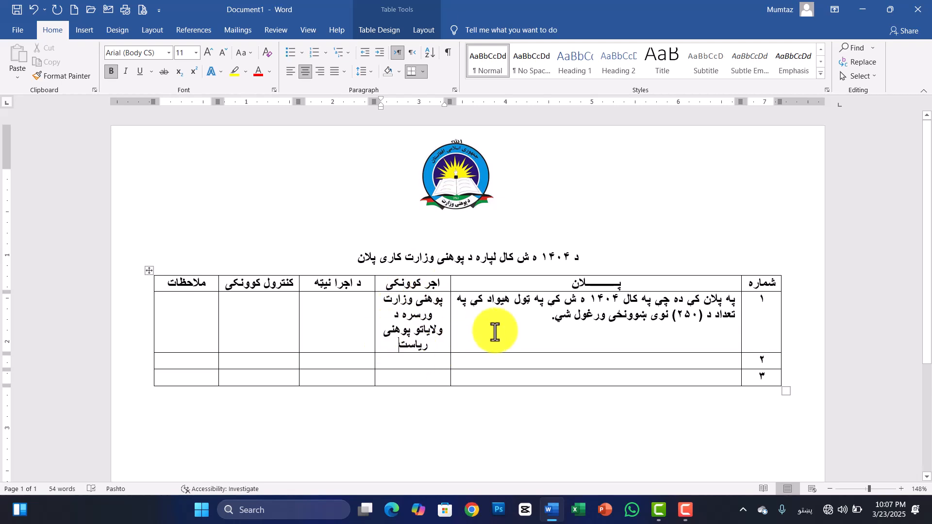
pyautogui.click(543, 325)
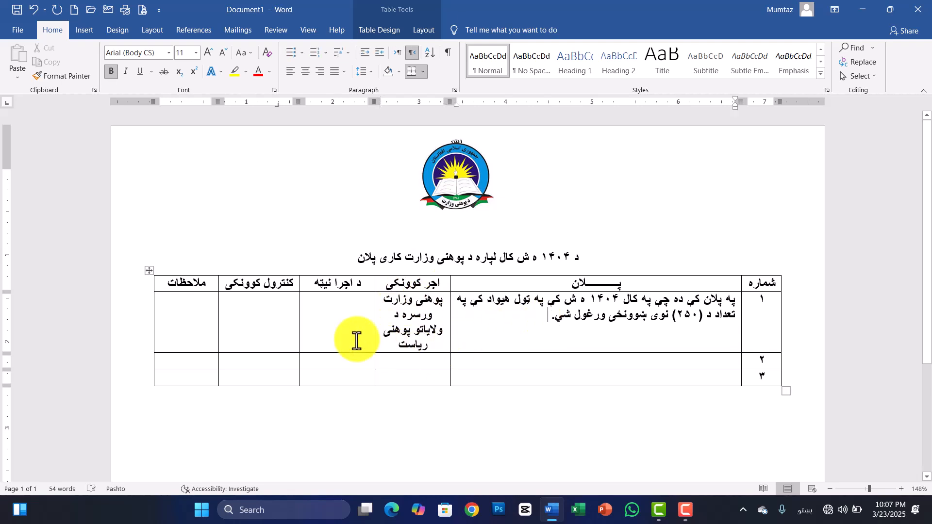
# - Centre the execution-date cell of row ۱ horizontally and vertically
pyautogui.click(326, 323)
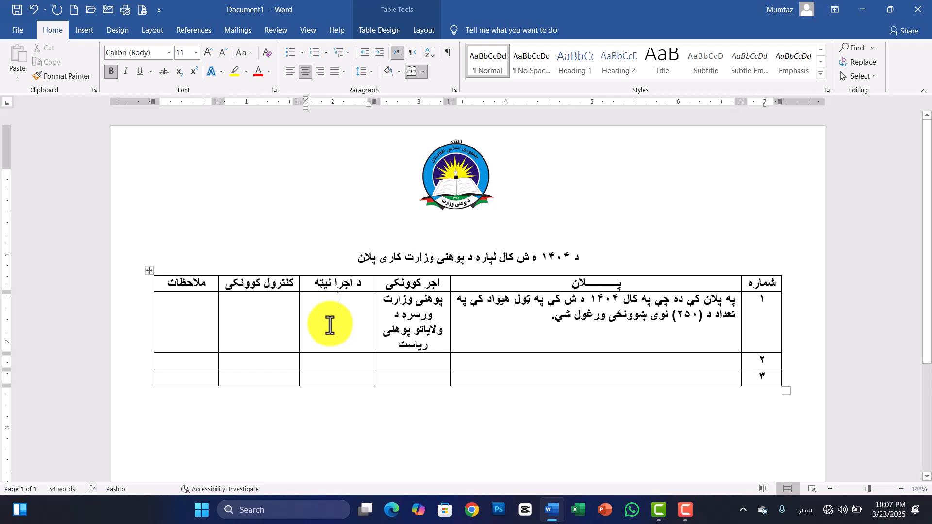
pyautogui.click(432, 34)
pyautogui.click(620, 65)
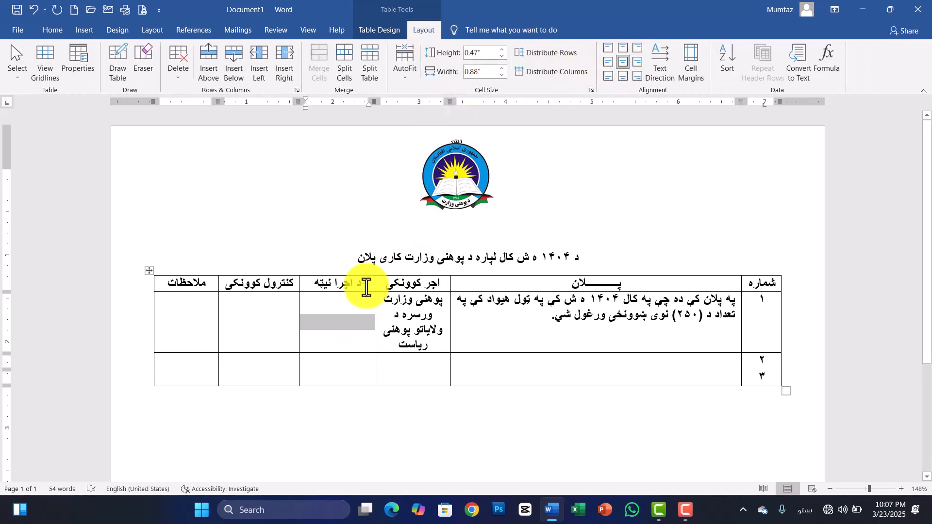
pyautogui.click(327, 317)
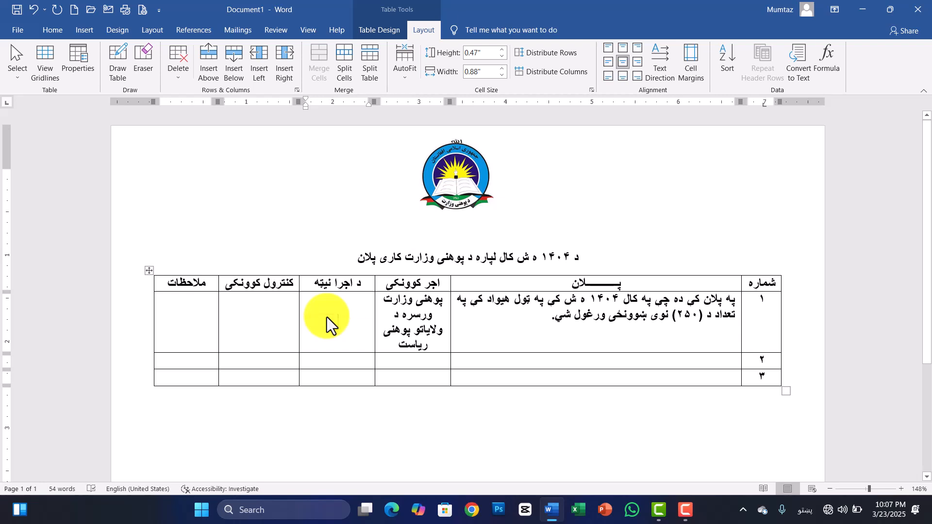
# - Enter "په هر ربع کي (۵۵) ښوونځی باید ورغول شی" as row ۱'s execution date
pyautogui.write('د')
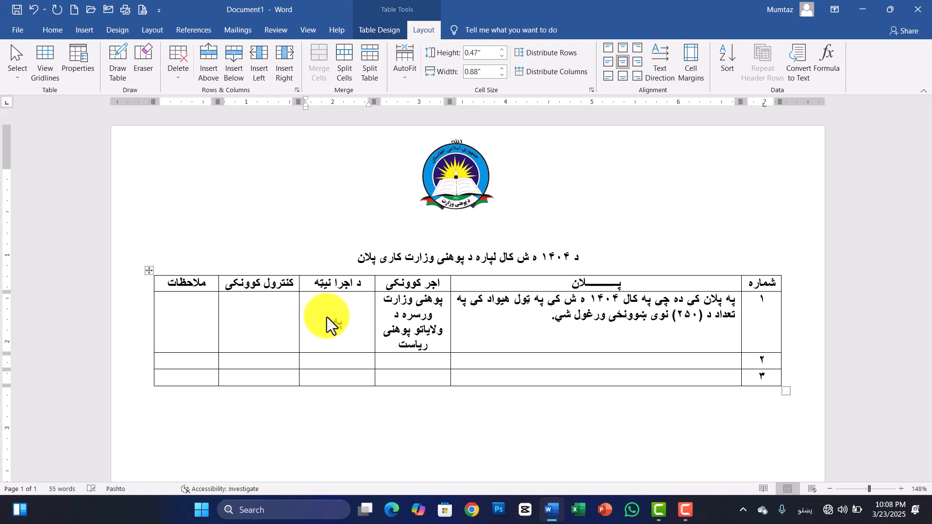
pyautogui.hotkey('ctrl', 'l')
pyautogui.hotkey('ctrl', 'e')
pyautogui.write('هر ربع کې')
pyautogui.write(' پ')
pyautogui.write('۵۵) ')
pyautogui.write('ښ')
pyautogui.write('وونځی')
pyautogui.write(' باید ور')
pyautogui.write('غول شی')
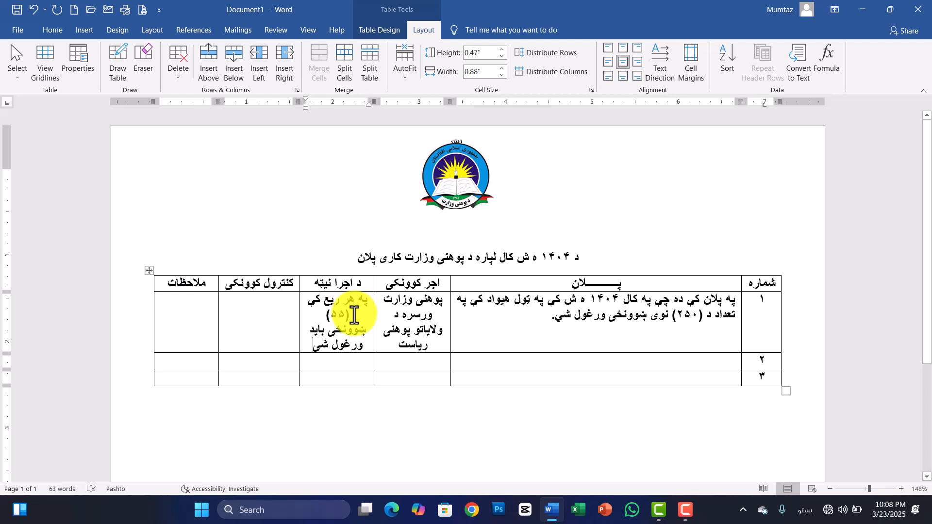
# - Centre row ۱'s controller cell both ways and enter "د پوهنی وزارت د کنترول تیم" in it
pyautogui.click(260, 322)
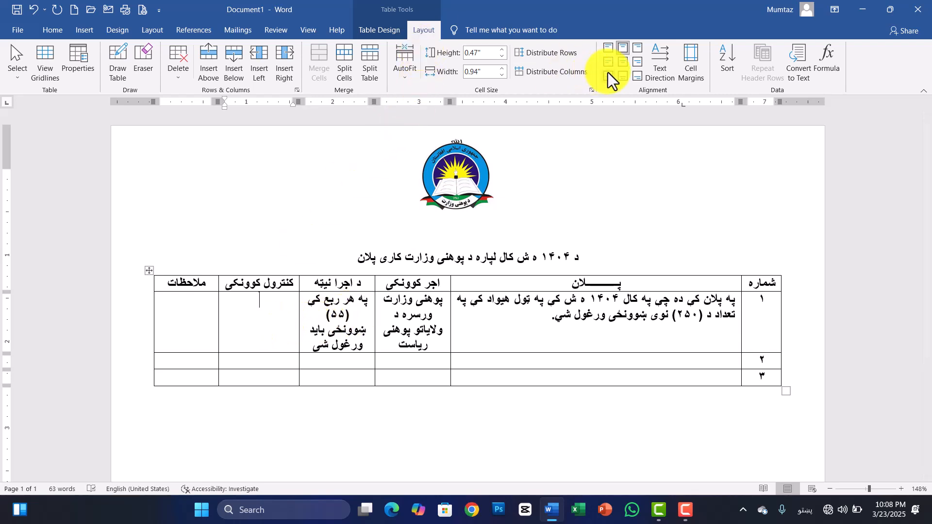
pyautogui.click(624, 62)
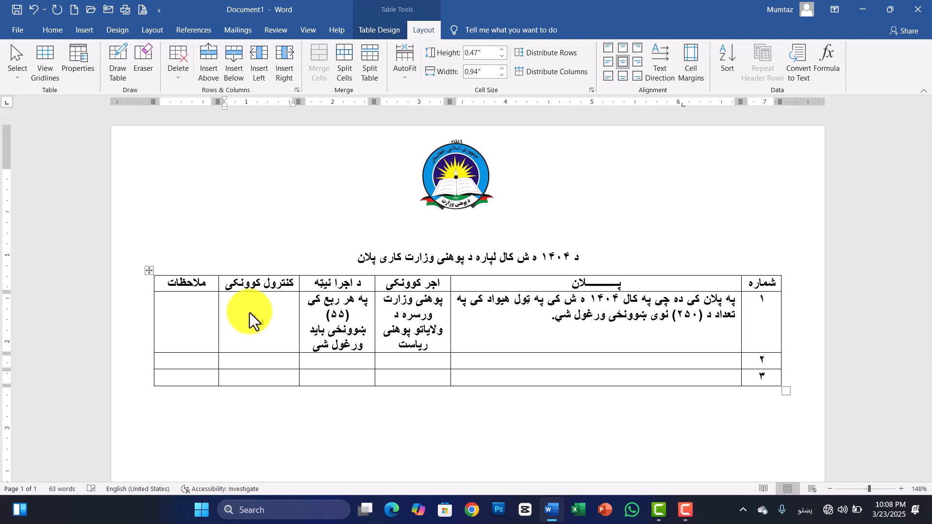
pyautogui.write('پوهنی وزارت د کنترول تیم')
pyautogui.click(197, 330)
# - Centre the contents of row ۱'s cells, from the number through the controller, horizontally and vertically
pyautogui.moveTo(249, 316); pyautogui.dragTo(764, 312)
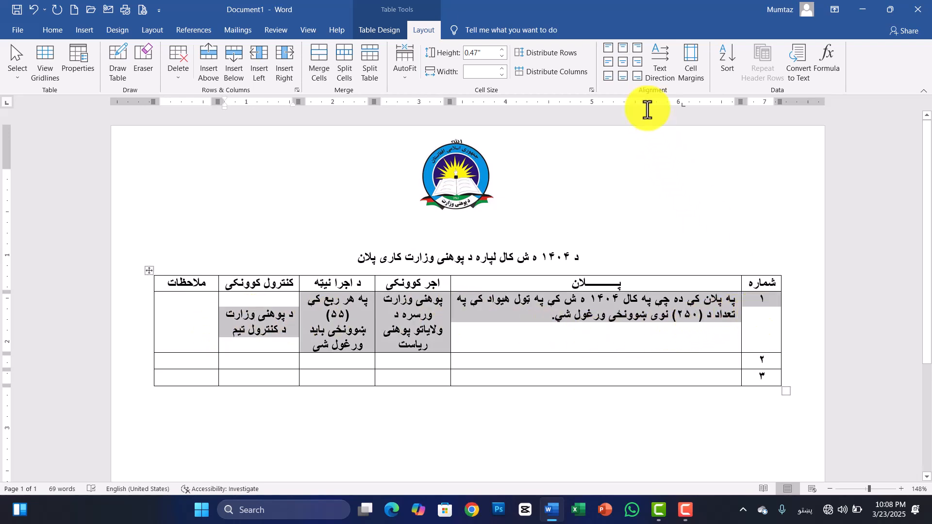
pyautogui.click(623, 62)
pyautogui.click(624, 314)
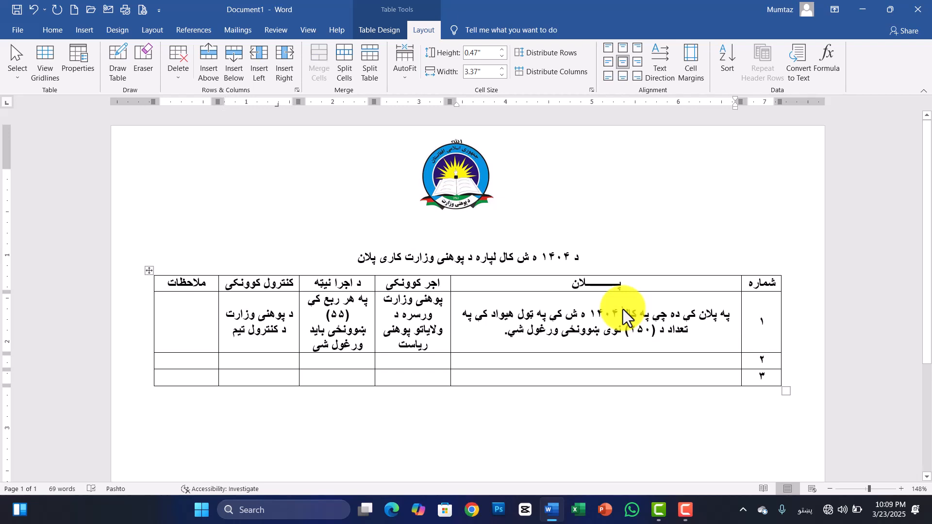
# - Begin the plan text of row ۲ with "په پلان کي ده چي په کال ۱۴۰۴ کي د هیواد په کچه"
pyautogui.click(723, 365)
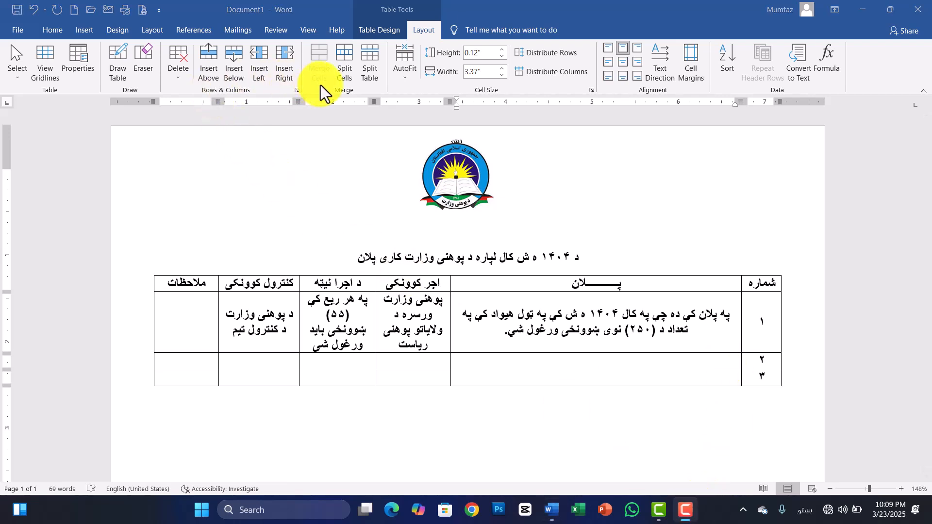
pyautogui.click(645, 362)
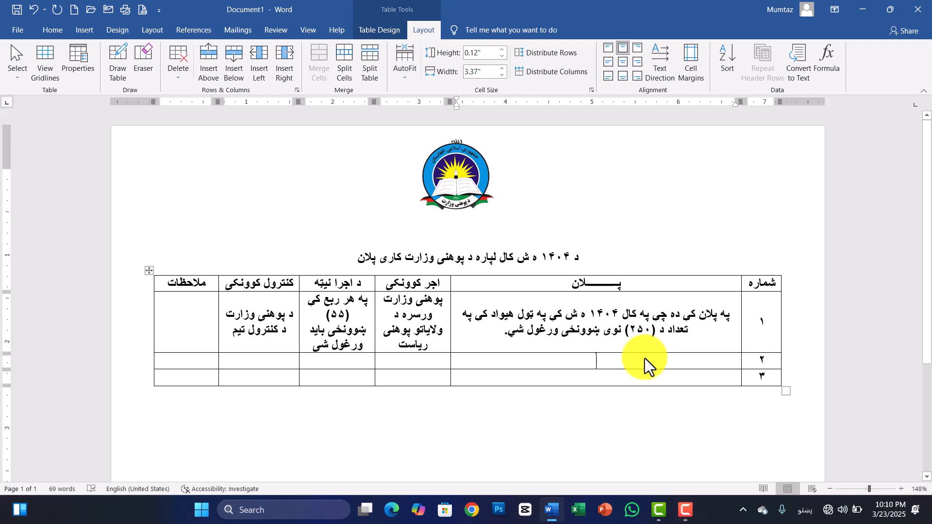
pyautogui.write('په پلان')
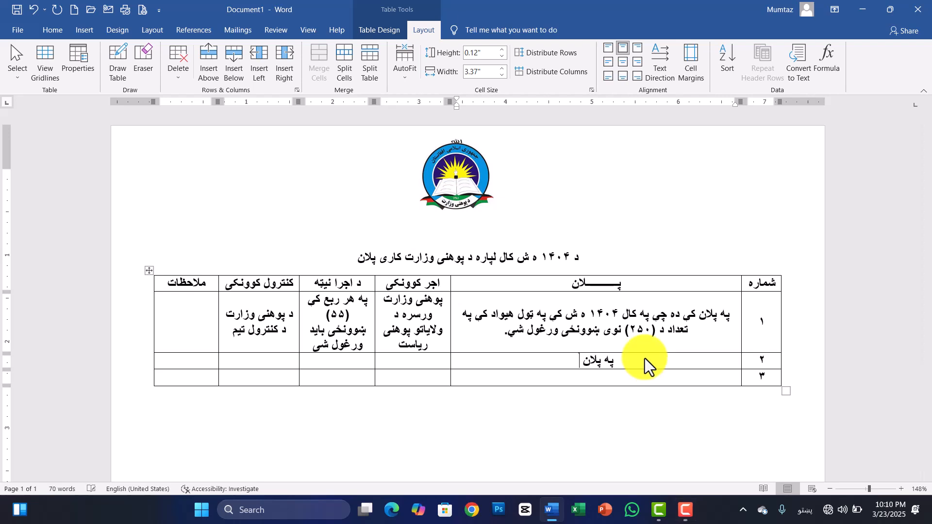
pyautogui.write(' کي ده چې په')
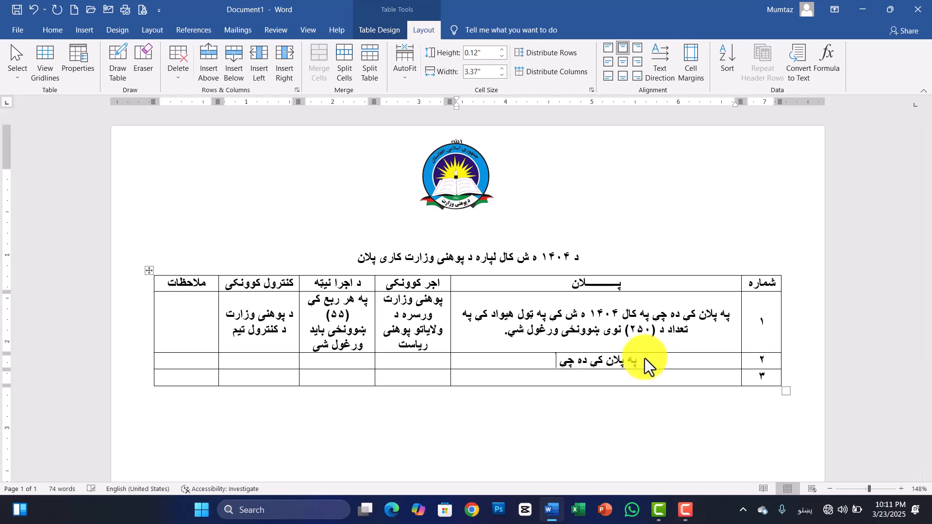
pyautogui.write(' کال')
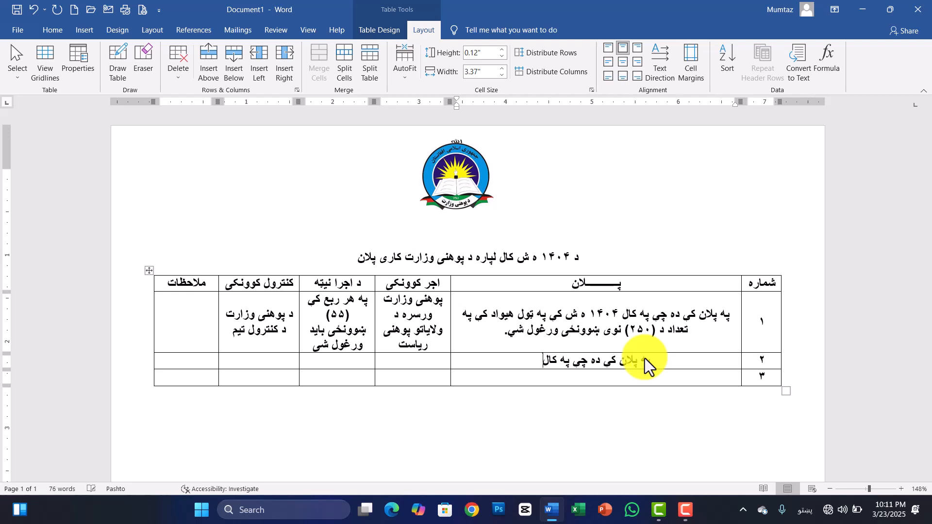
pyautogui.write(' ۱۴۰')
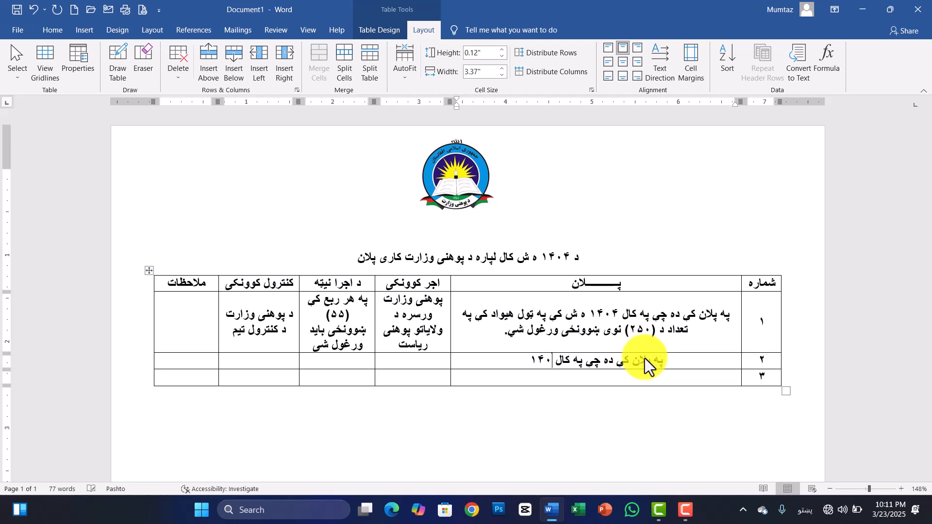
pyautogui.write('۴ کي')
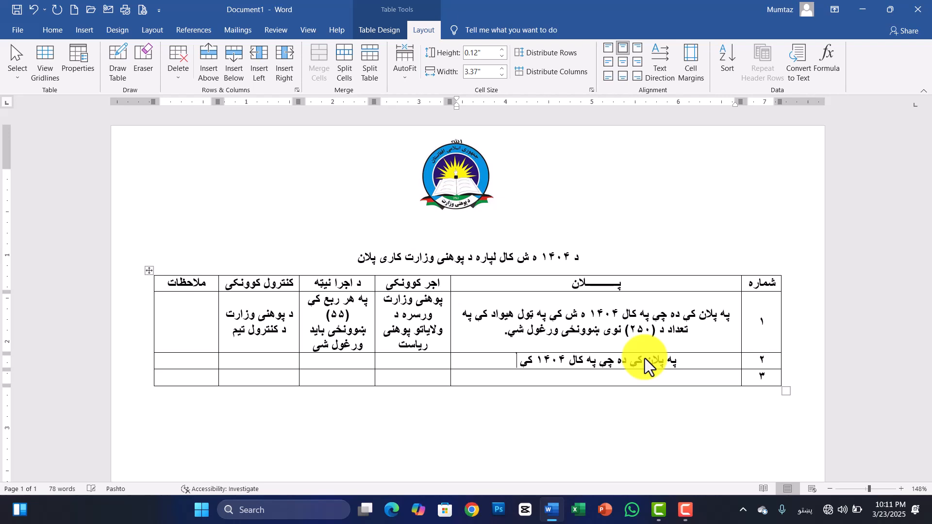
pyautogui.write(' د هيواد په')
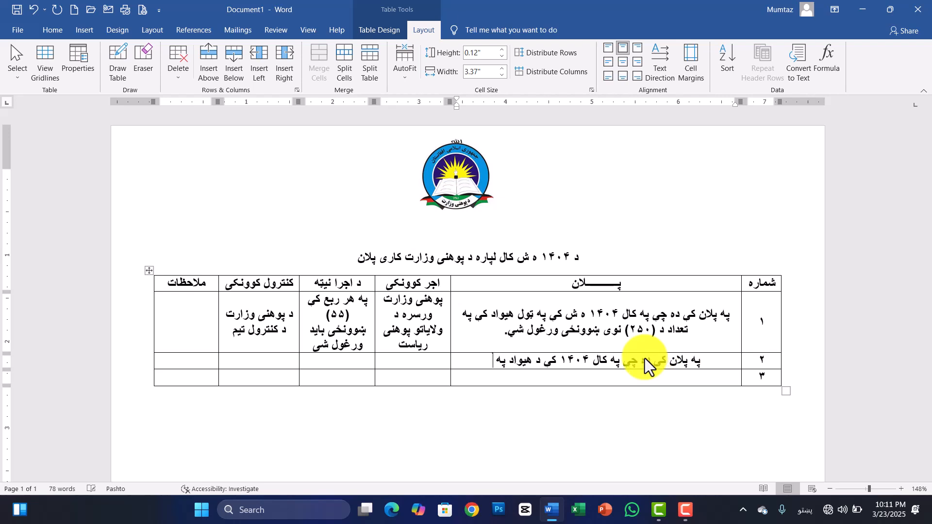
pyautogui.write(' کچه')
pyautogui.press('BackSpace')
pyautogui.press('BackSpace')
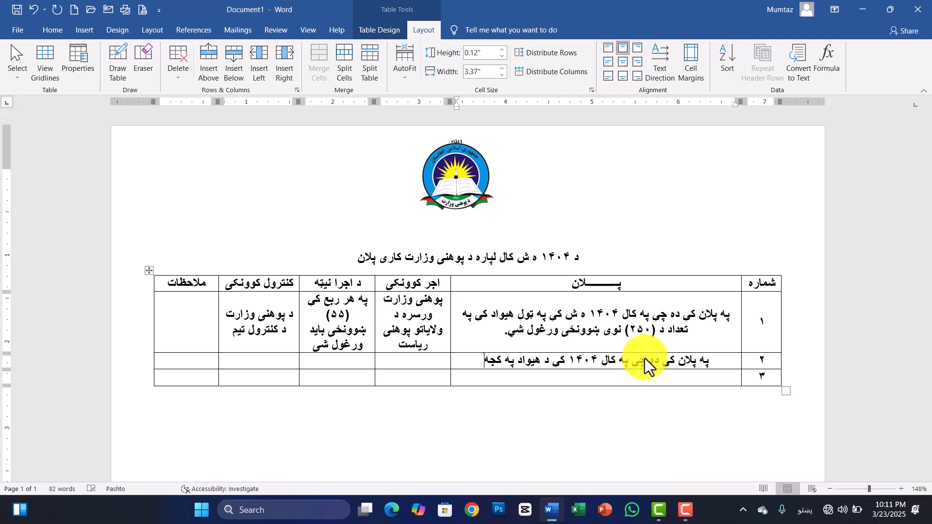
pyautogui.write('چه')
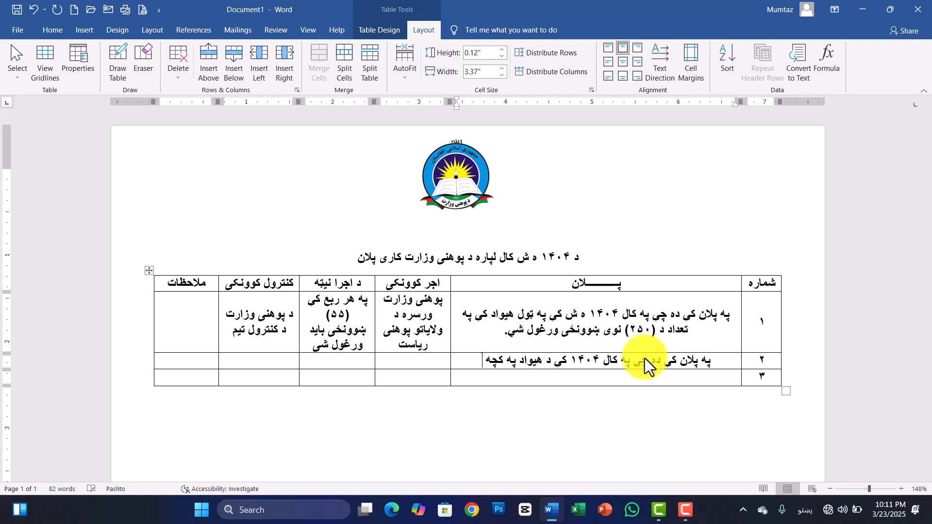
# - Complete the plan text of row ۲ with "په تعداد د (۱۲۰) ابتدایه ښوونځی لیسه ته ارتقاء ور کړل شي."
pyautogui.write(' په تع')
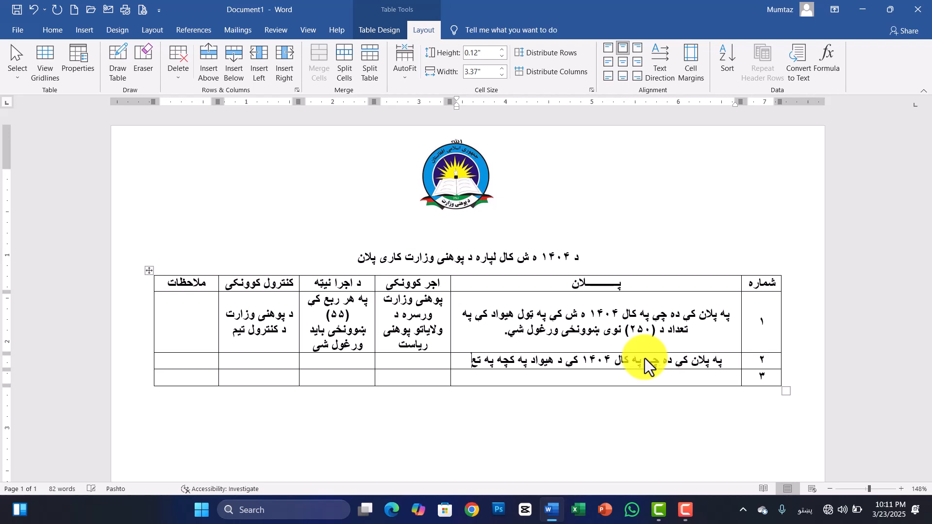
pyautogui.write('داد د (')
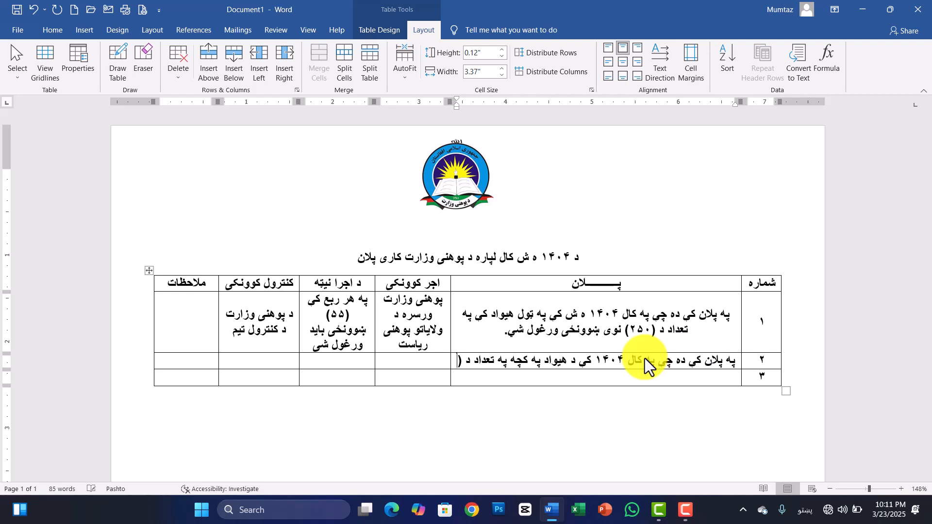
pyautogui.write('۱۲۰')
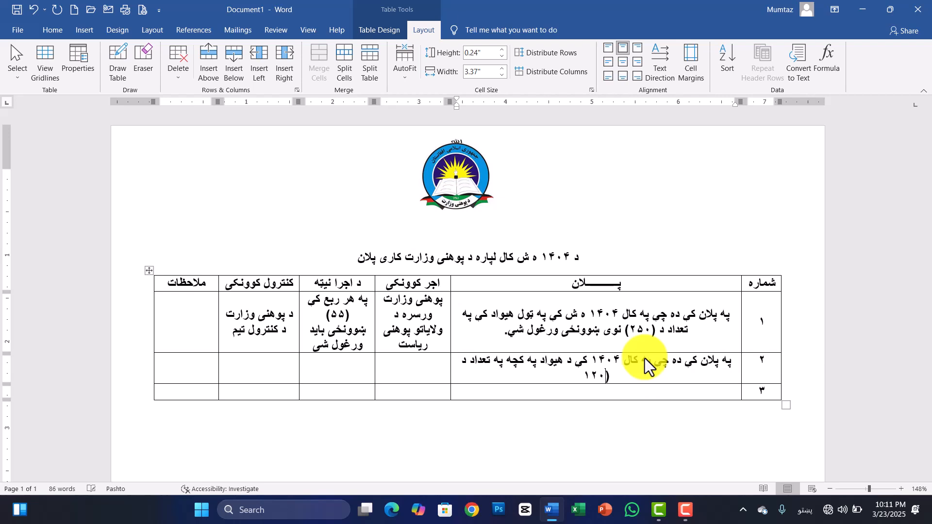
pyautogui.write(') ښ')
pyautogui.write('بتدایه')
pyautogui.write(' ښوونځی')
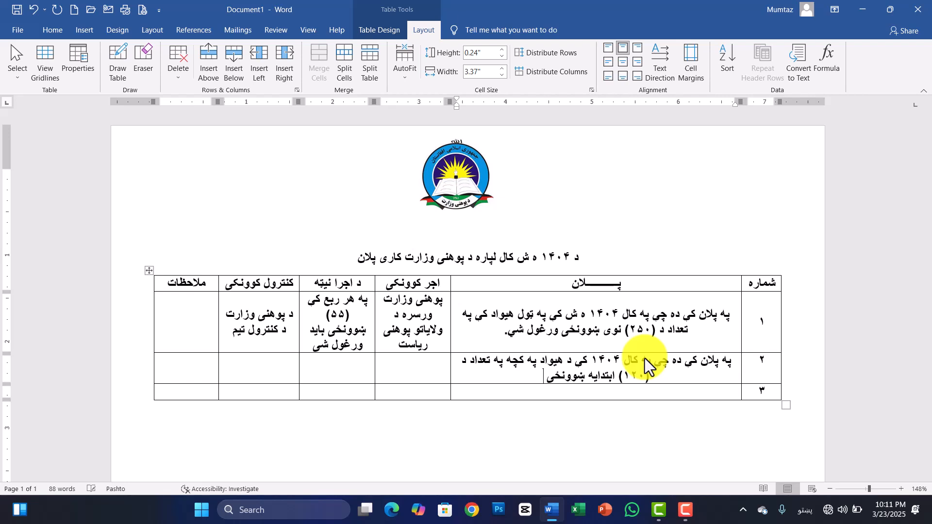
pyautogui.write(' لیسه ته ارت')
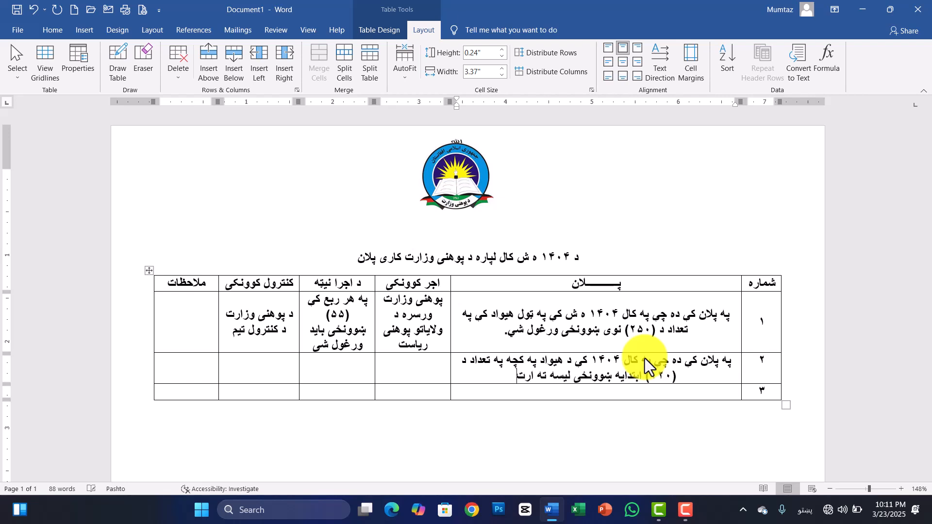
pyautogui.write('قاء')
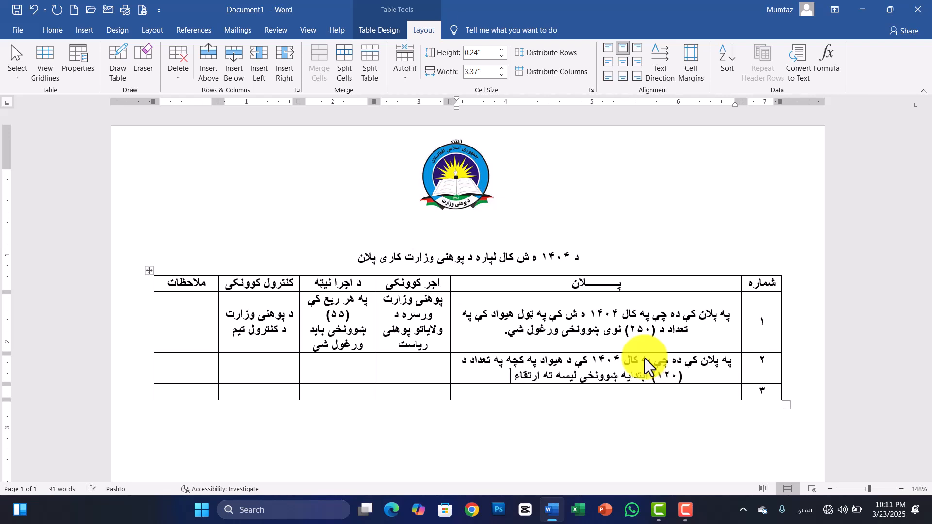
pyautogui.write(' ور کړل شي')
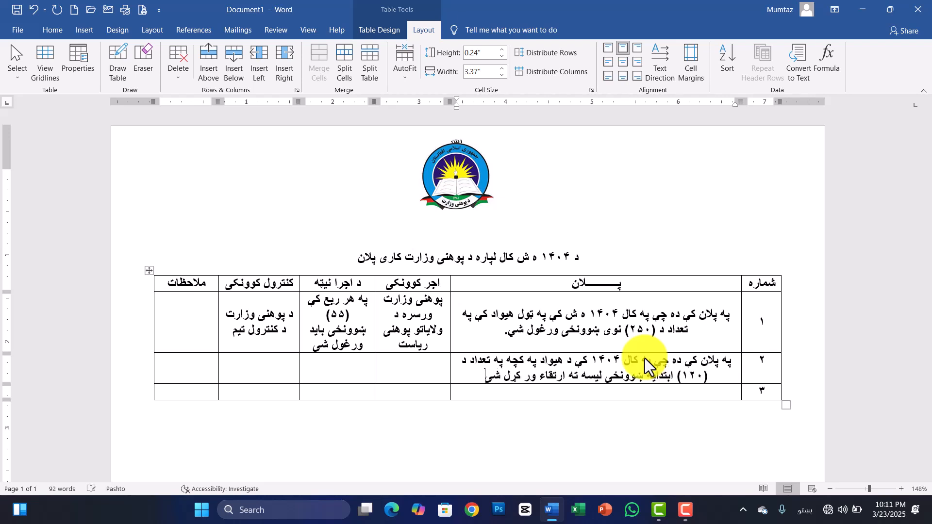
pyautogui.write('.')
# - Copy the executor text of row ۱ into the executor cell of row ۲
pyautogui.click(413, 374)
pyautogui.moveTo(398, 349); pyautogui.dragTo(441, 298)
pyautogui.hotkey('ctrl', 'c')
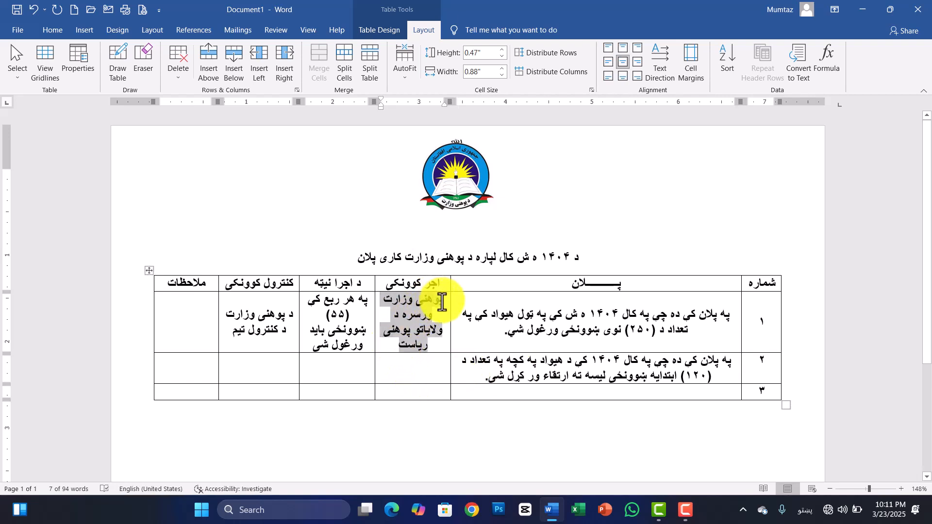
pyautogui.click(423, 384)
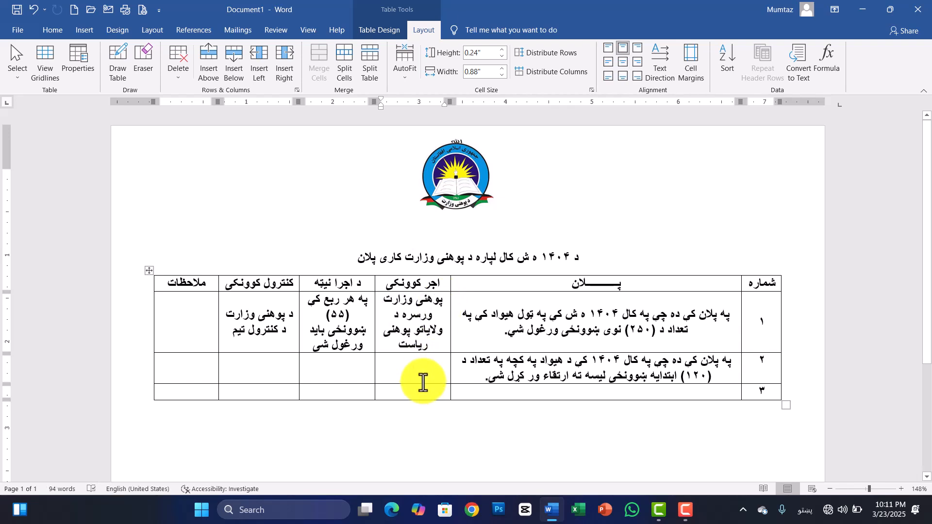
pyautogui.hotkey('ctrl', 'v')
# - Enter "د ۱۴۰۴ کال تر پایه پوری" as row ۲'s execution date
pyautogui.click(348, 365)
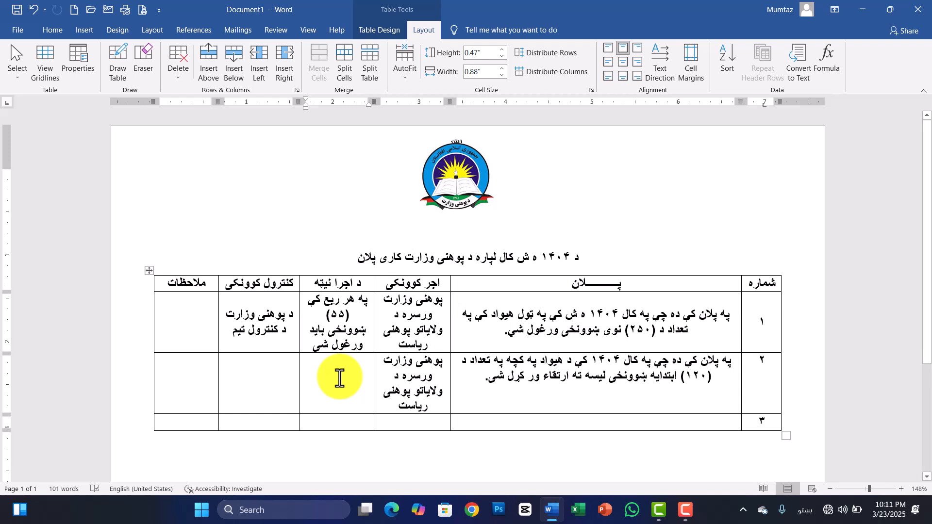
pyautogui.write('د')
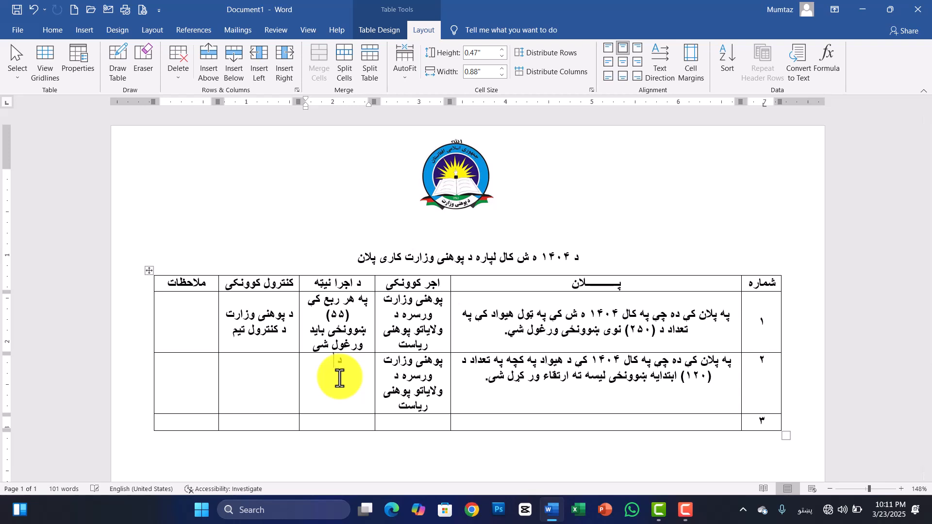
pyautogui.write(' ۱۴۰۴ کال تر پایه پوری')
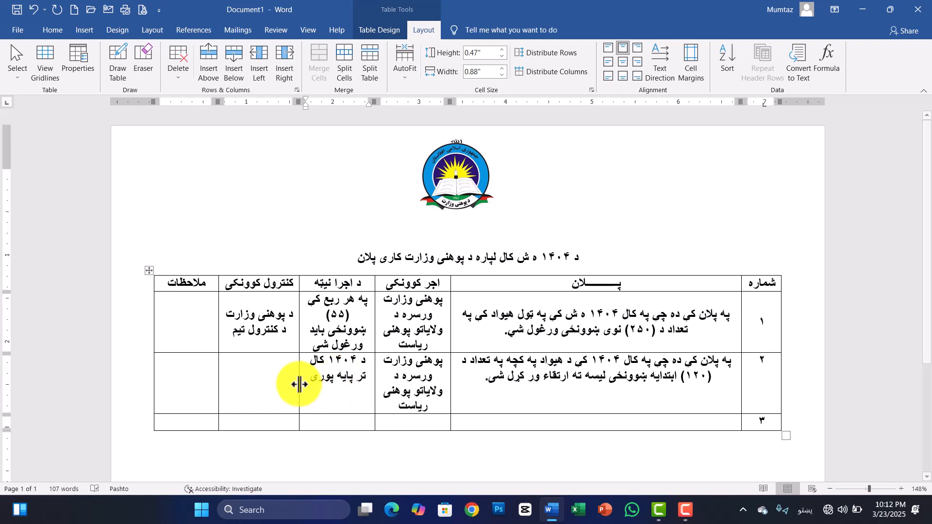
# - Copy the controller text of row ۱ into the controller cell of row ۲
pyautogui.click(265, 367)
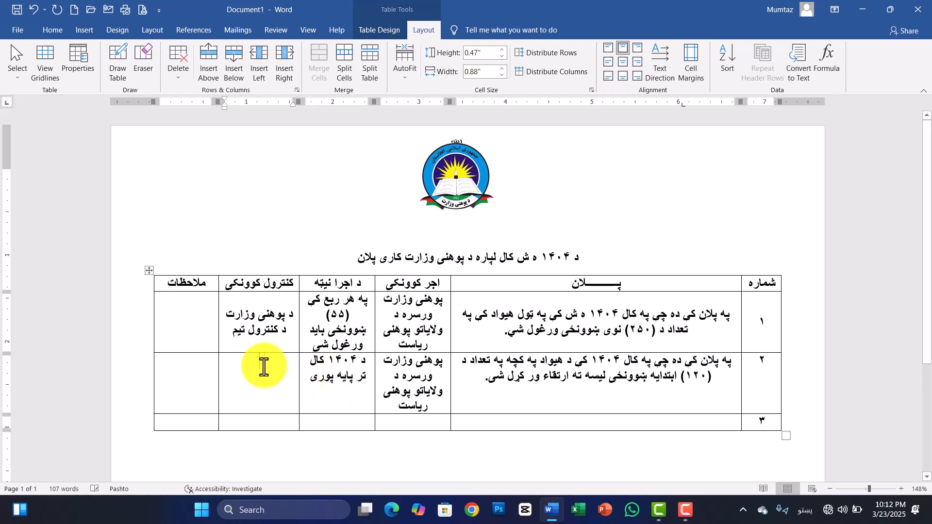
pyautogui.moveTo(226, 335); pyautogui.dragTo(292, 319)
pyautogui.hotkey('ctrl', 'c')
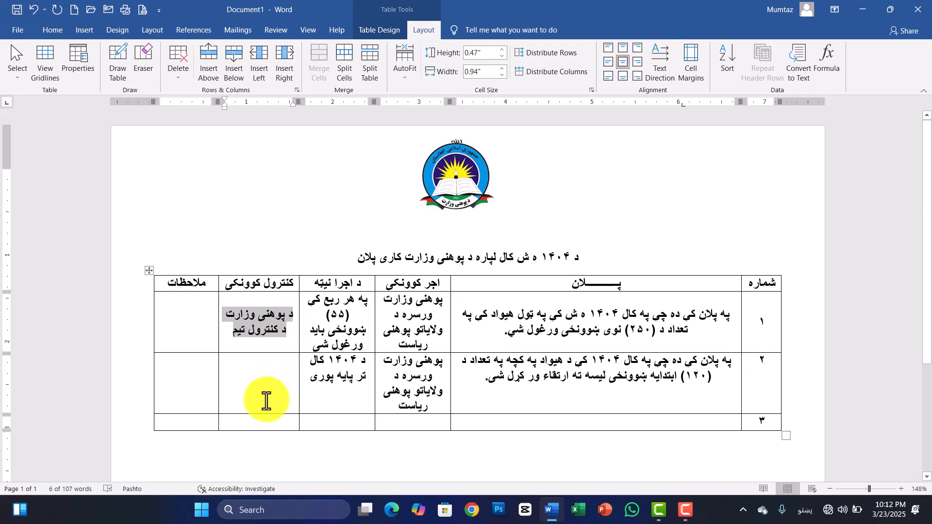
pyautogui.click(267, 398)
pyautogui.hotkey('ctrl', 'v')
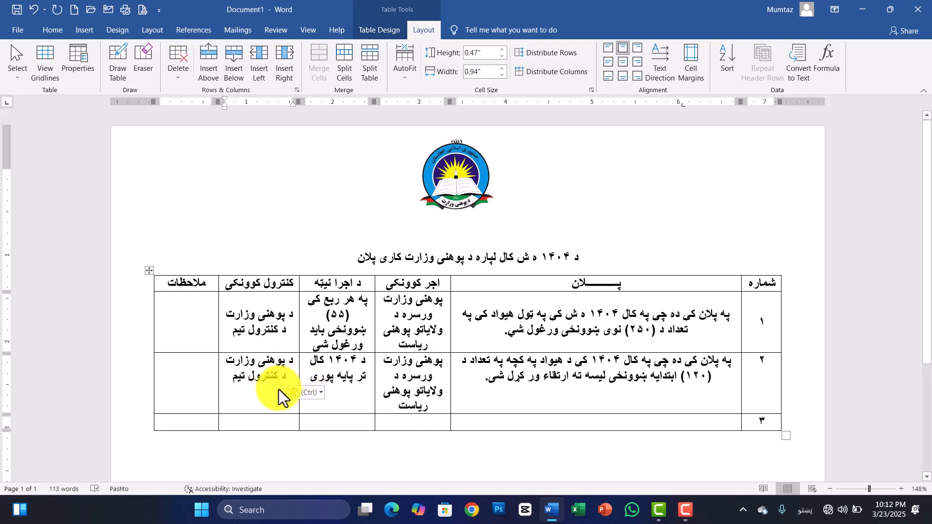
# - Center the contents of row ۲'s filled cells both horizontally and vertically, from the number through the controller cell
pyautogui.moveTo(245, 381); pyautogui.dragTo(760, 374)
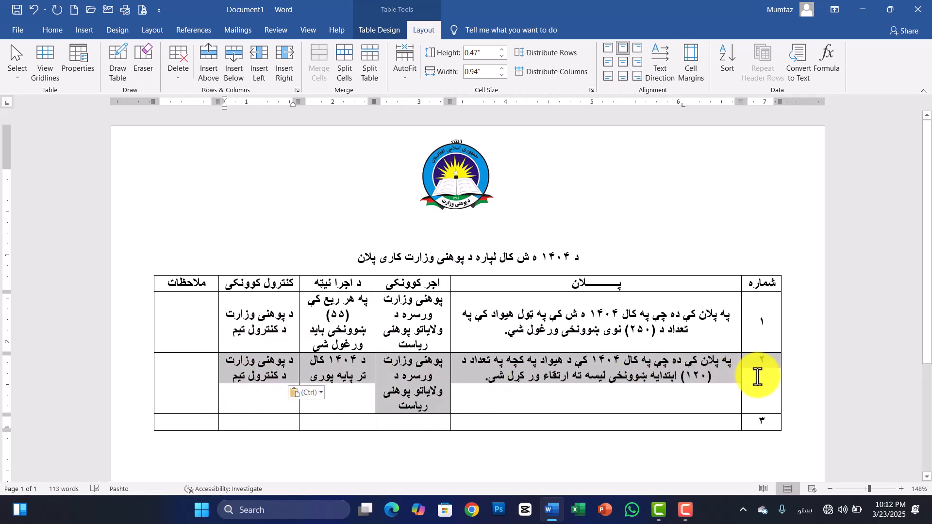
pyautogui.click(621, 66)
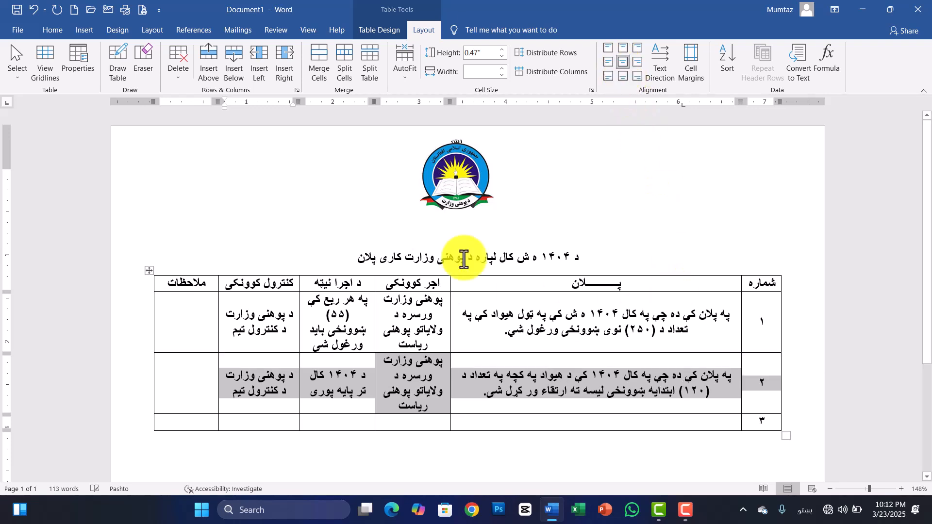
pyautogui.click(546, 359)
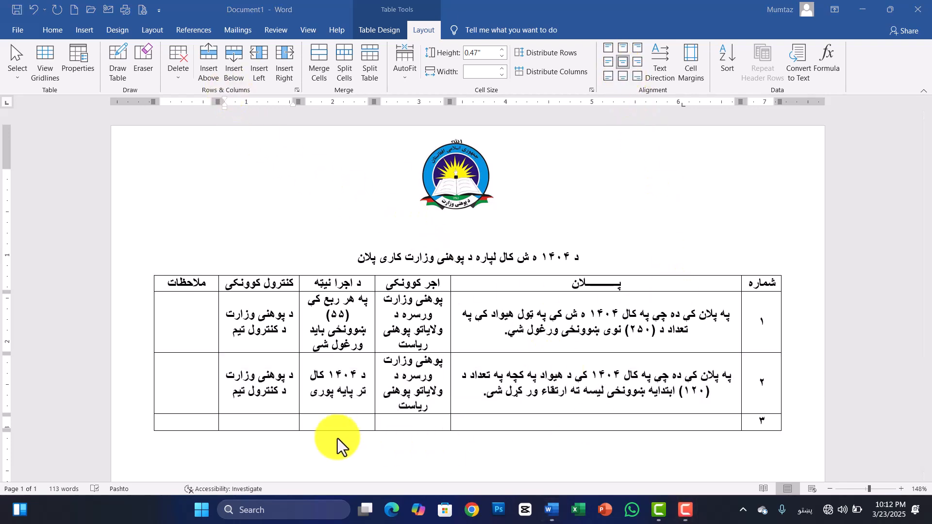
# - Delete the entire unused row ۳ from the plan table
pyautogui.moveTo(208, 426); pyautogui.dragTo(760, 424)
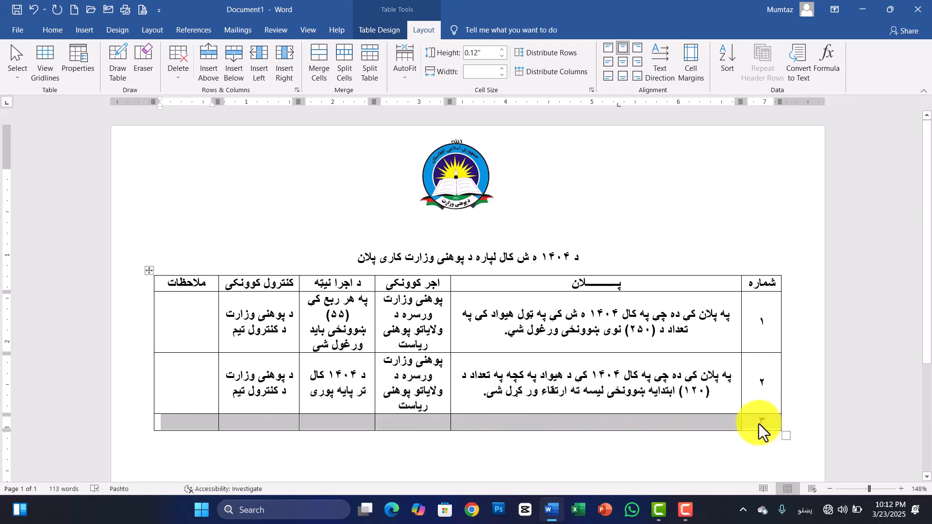
pyautogui.rightClick(759, 424)
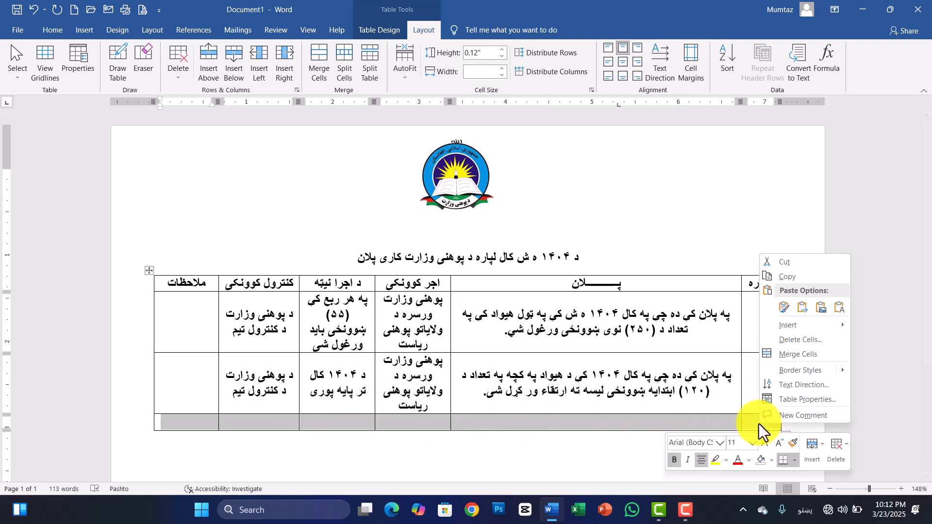
pyautogui.click(791, 345)
pyautogui.click(437, 275)
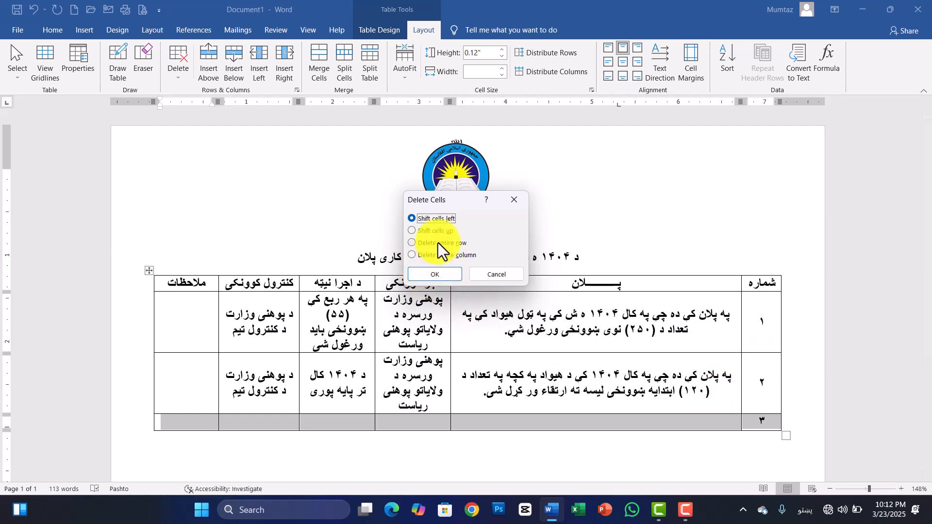
pyautogui.click(444, 270)
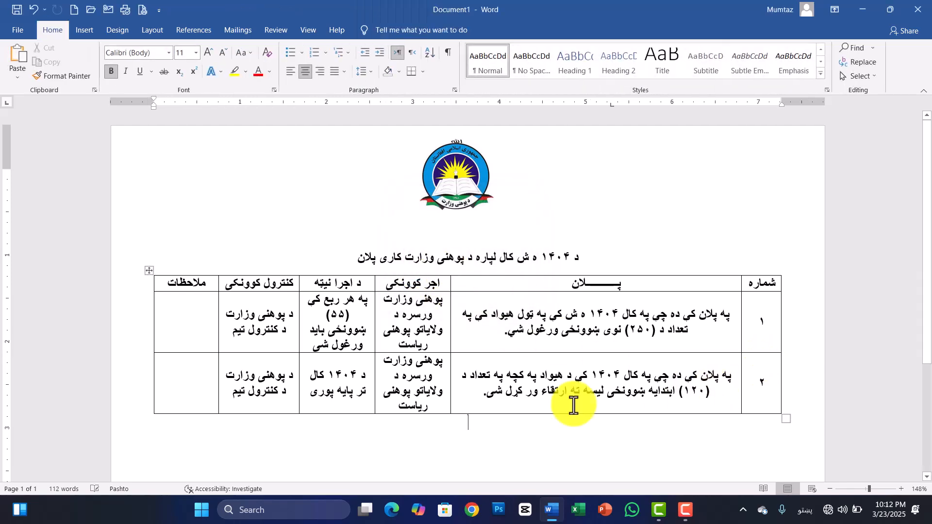
# - Enter the closing sentence "په پورته توګه پلان ترتیب د منظوری په موخه وړاندی شو" centered below the table
pyautogui.moveTo(930, 297); pyautogui.dragTo(930, 357)
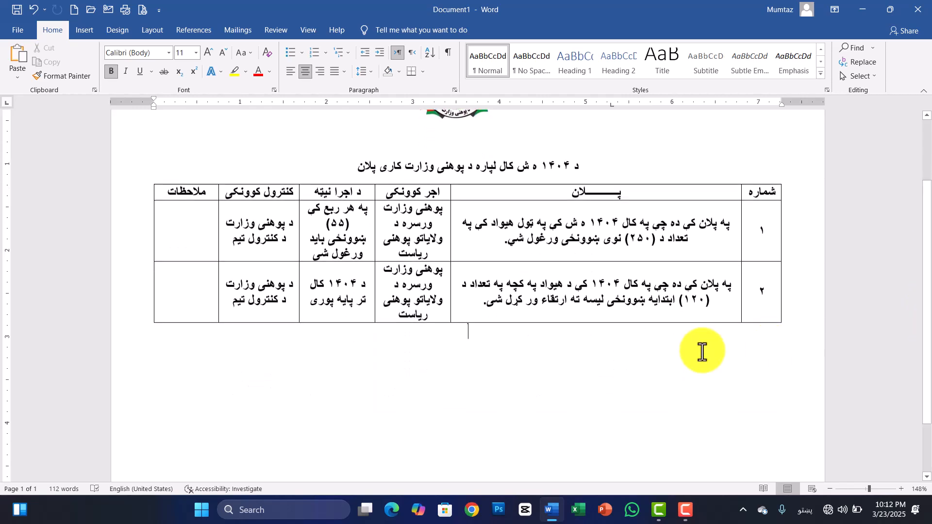
pyautogui.write('په پ')
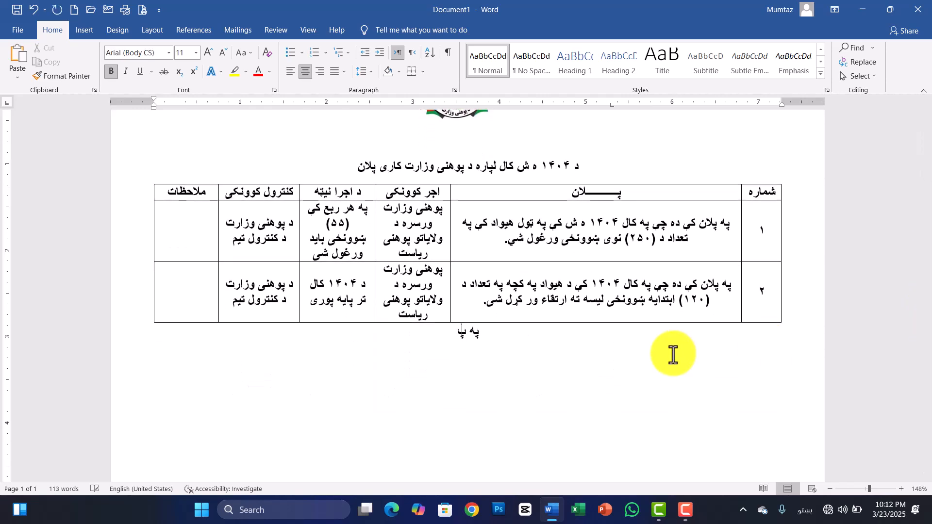
pyautogui.write('ورته توګه پلان ترتیب')
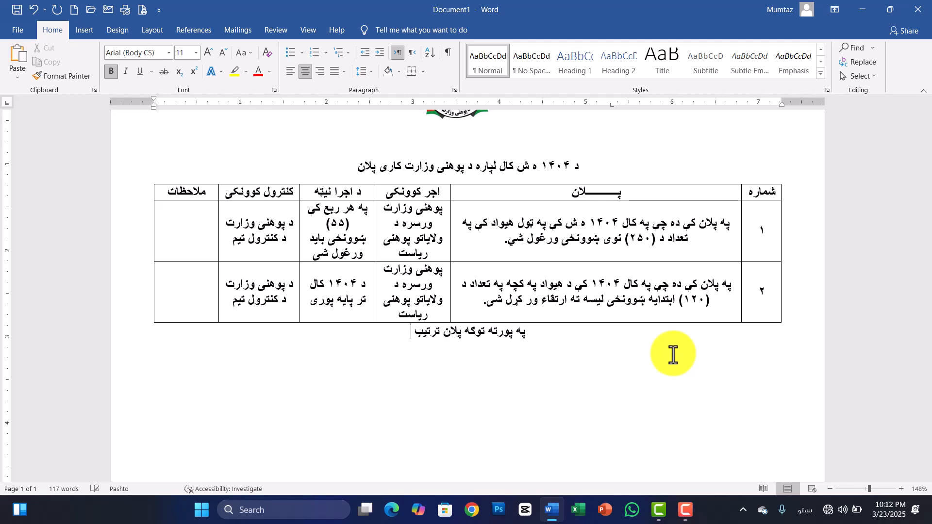
pyautogui.write(' د من')
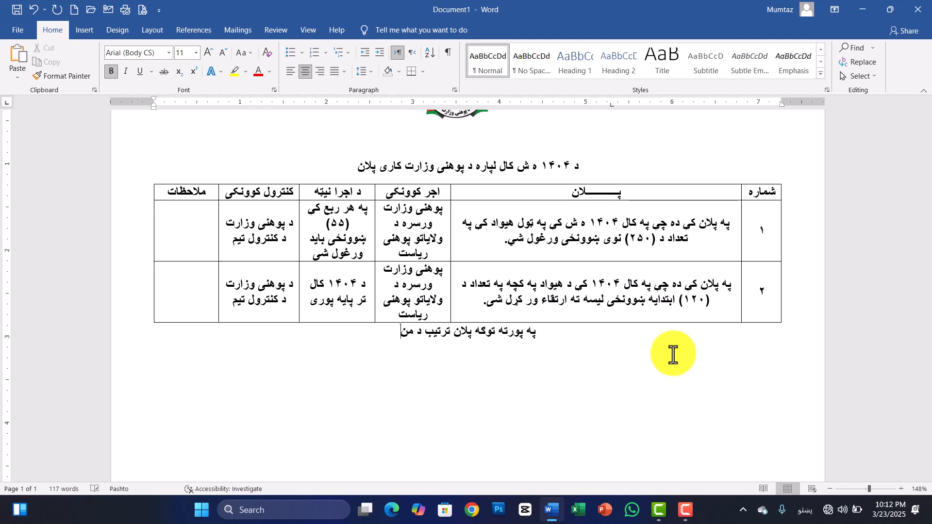
pyautogui.write('ظوری په موخ')
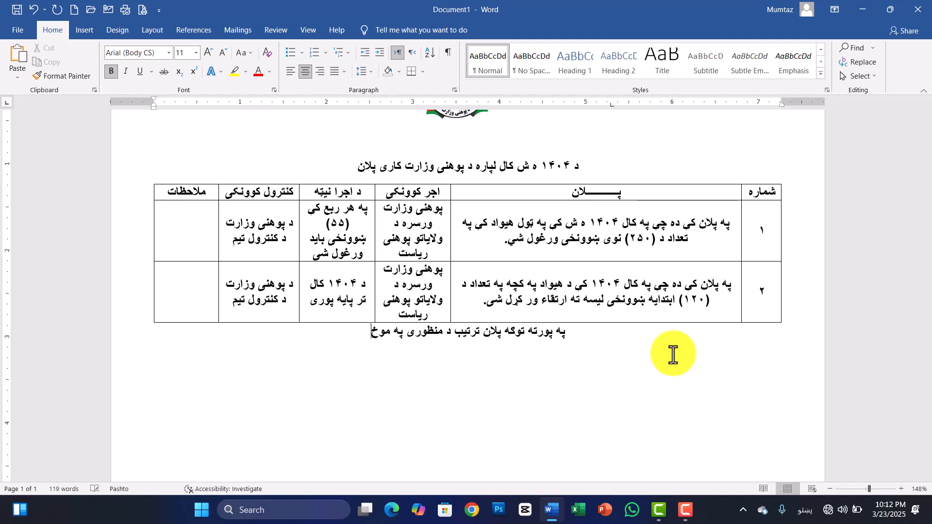
pyautogui.write('ه وړاندی شو')
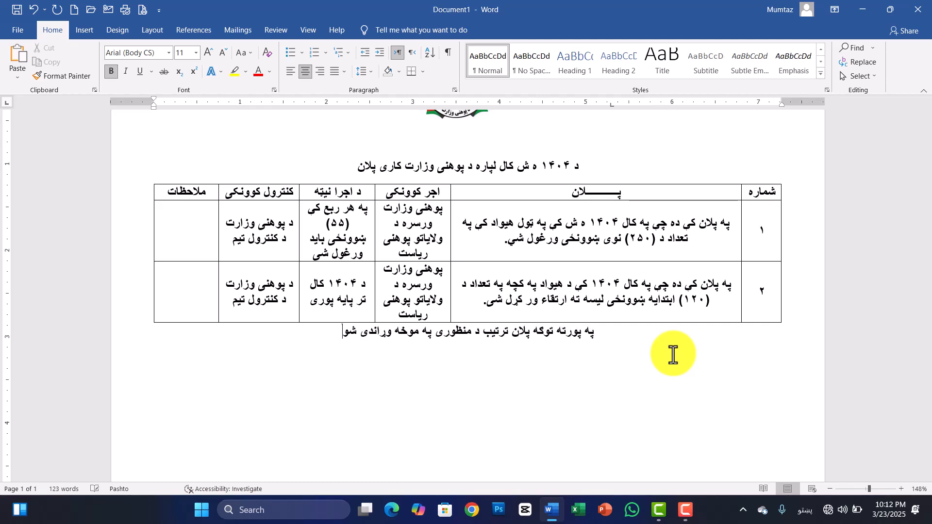
# - Add two closing lines under the sentence: "په درنښت" and, below it, "د پوهنی وزارت"
pyautogui.press('Return')
pyautogui.write('په دنښ')
pyautogui.press('BackSpace')
pyautogui.press('BackSpace')
pyautogui.write('رنښت')
pyautogui.press('Return')
pyautogui.write('د پوهنی وزارت')
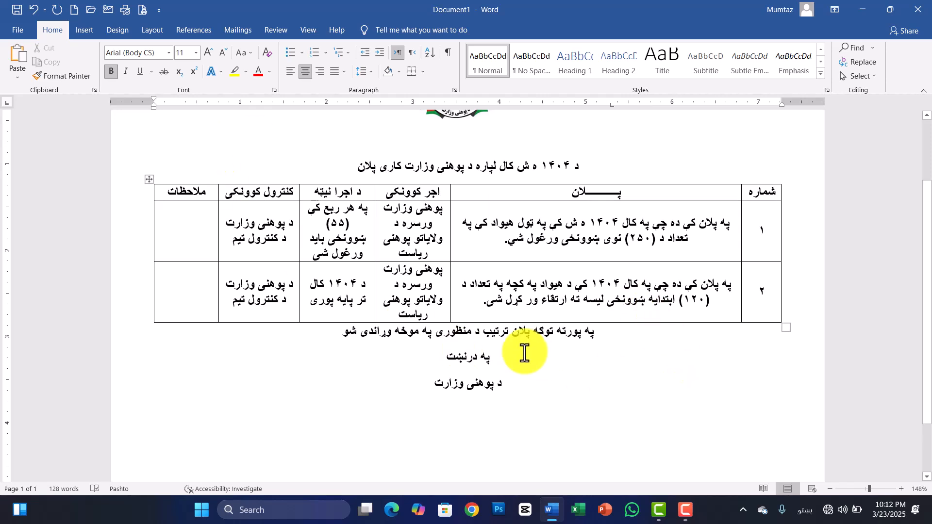
# - Enlarge the ministry emblem proportionally so that it fills the space above the heading
pyautogui.scroll(3, 922, 329)
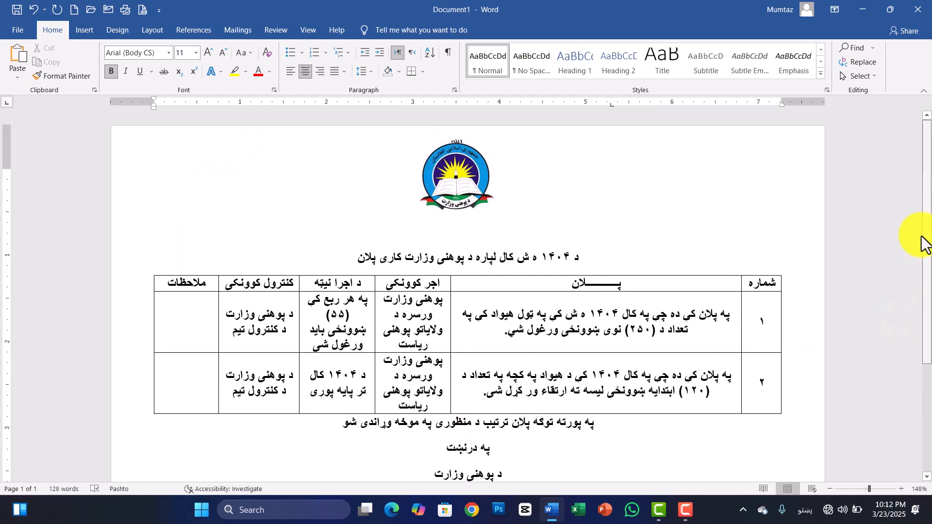
pyautogui.click(438, 190)
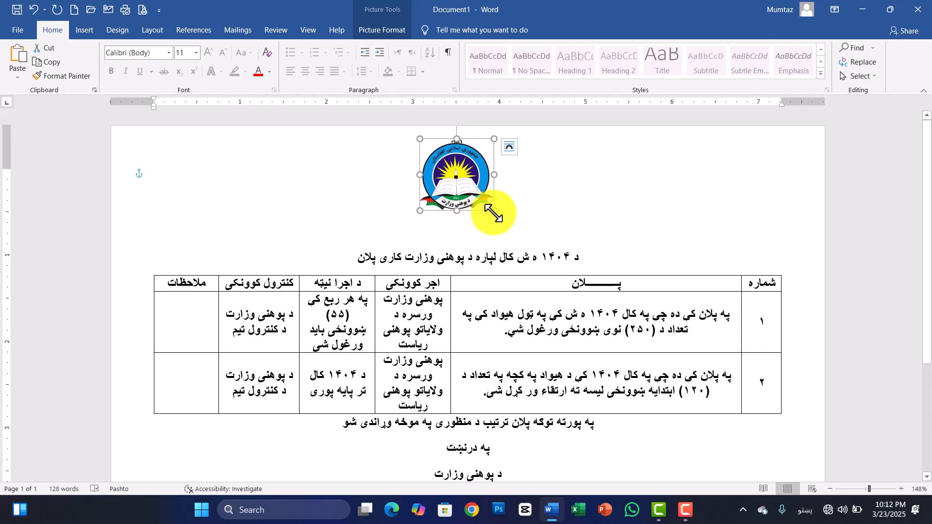
pyautogui.moveTo(512, 229); pyautogui.dragTo(521, 237)
pyautogui.click(580, 203)
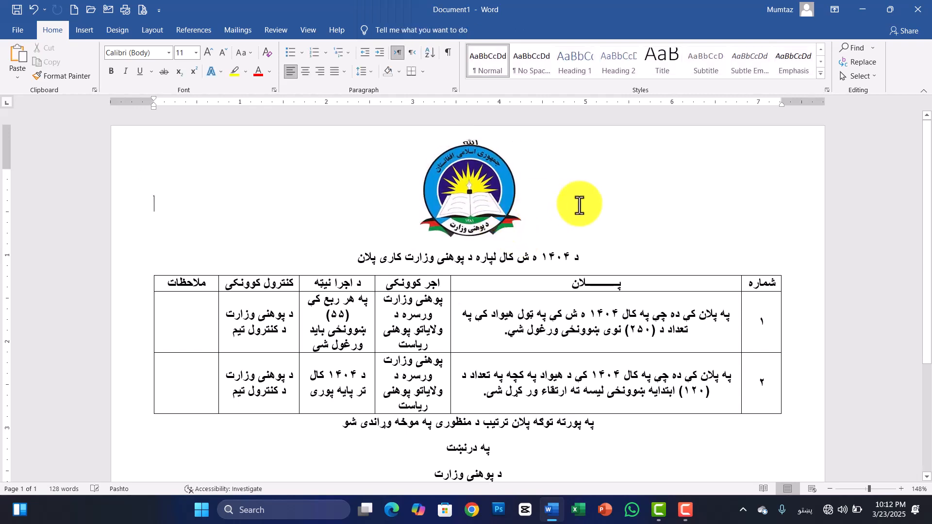
pyautogui.scroll(-2, 923, 316)
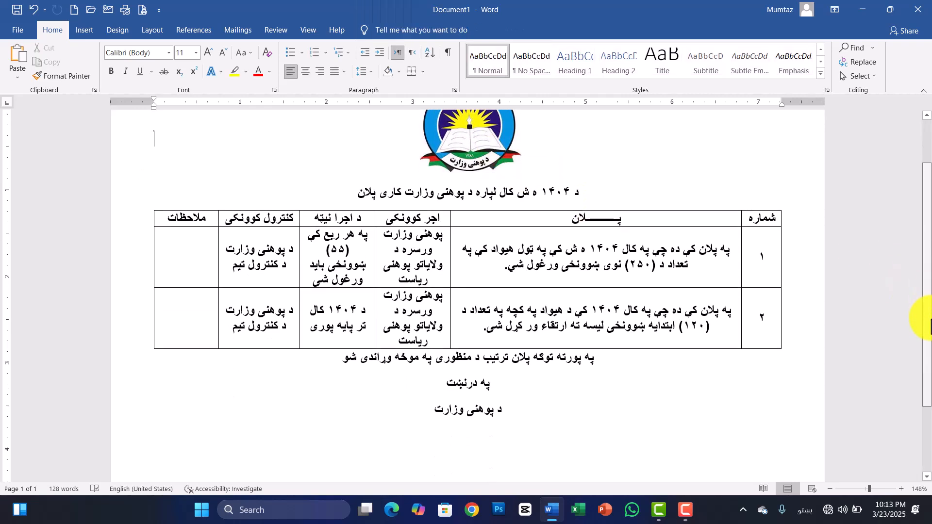
pyautogui.click(467, 442)
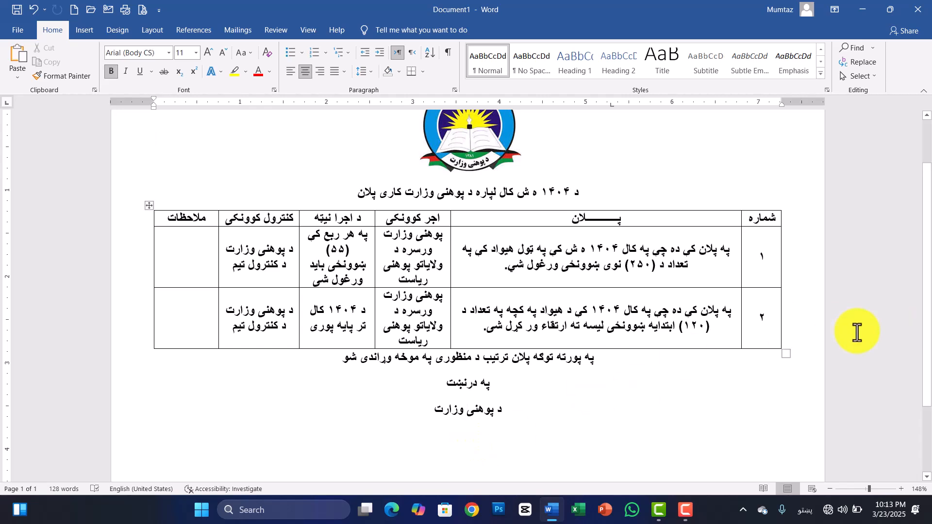
pyautogui.click(555, 309)
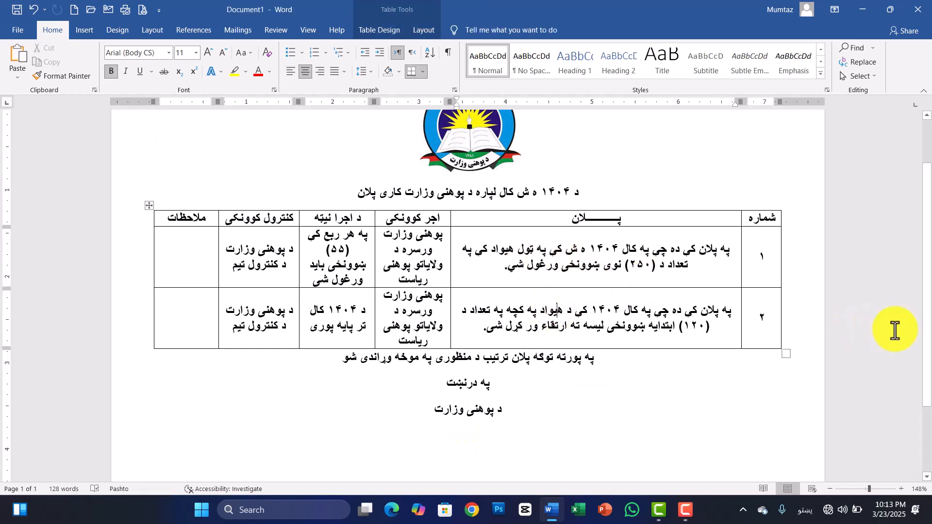
pyautogui.scroll(2, 928, 335)
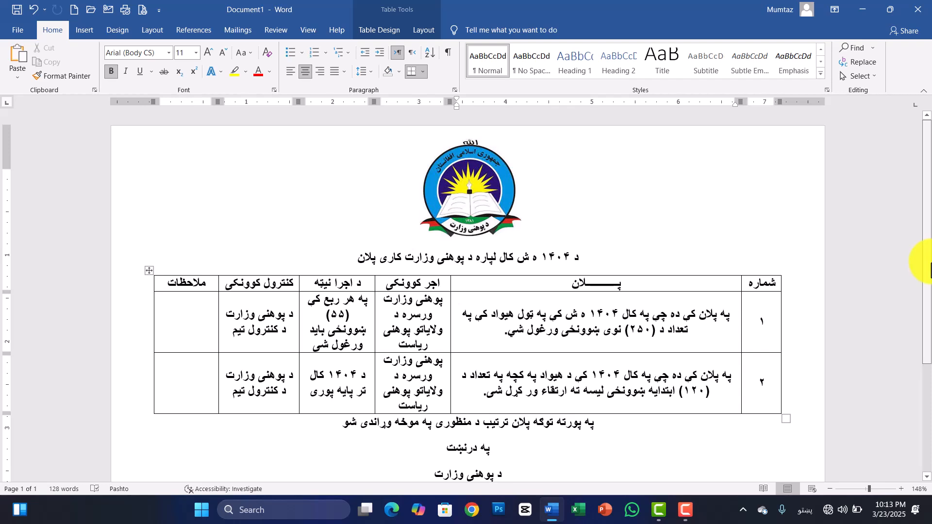
# - Increase the page's top margin slightly on the vertical ruler
pyautogui.click(465, 203)
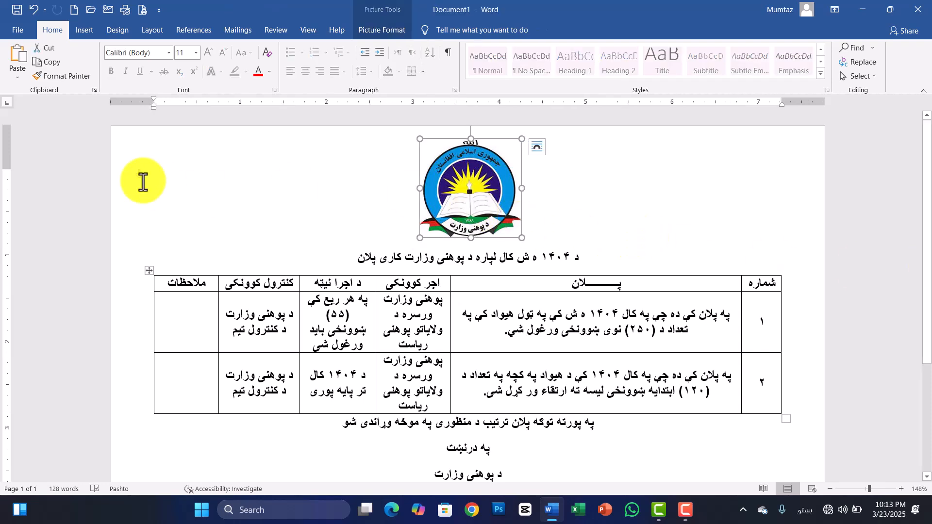
pyautogui.moveTo(5, 170); pyautogui.dragTo(2, 185)
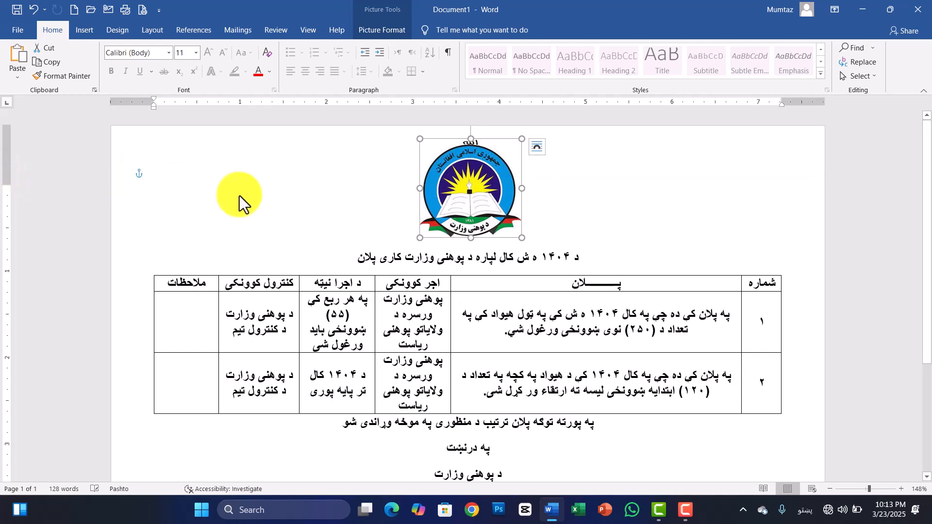
pyautogui.click(267, 198)
# - Review the finished document from emblem to closing lines, checking the table's column headings and the plan text of row ۱
pyautogui.moveTo(909, 238); pyautogui.dragTo(670, 297)
pyautogui.click(660, 299)
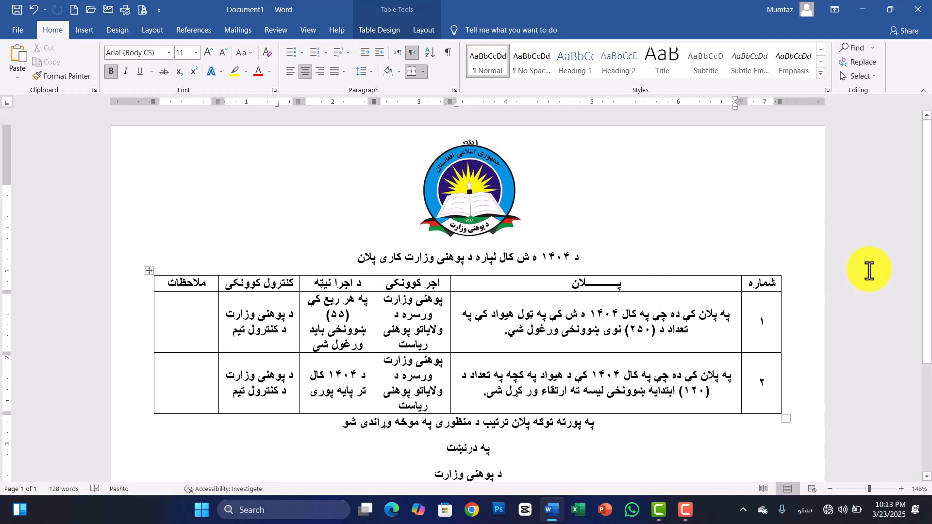
pyautogui.scroll(-2, 928, 252)
pyautogui.scroll(-5, 927, 252)
pyautogui.scroll(4, 918, 245)
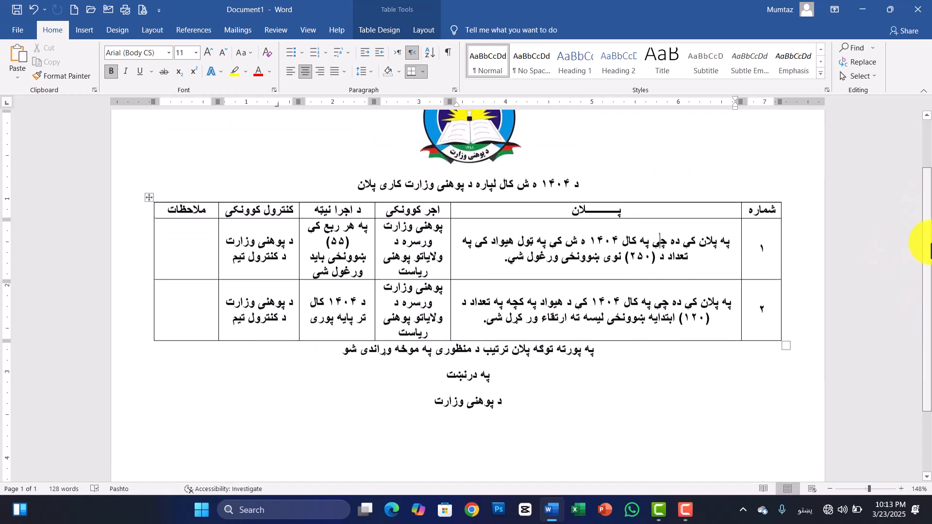
pyautogui.click(635, 240)
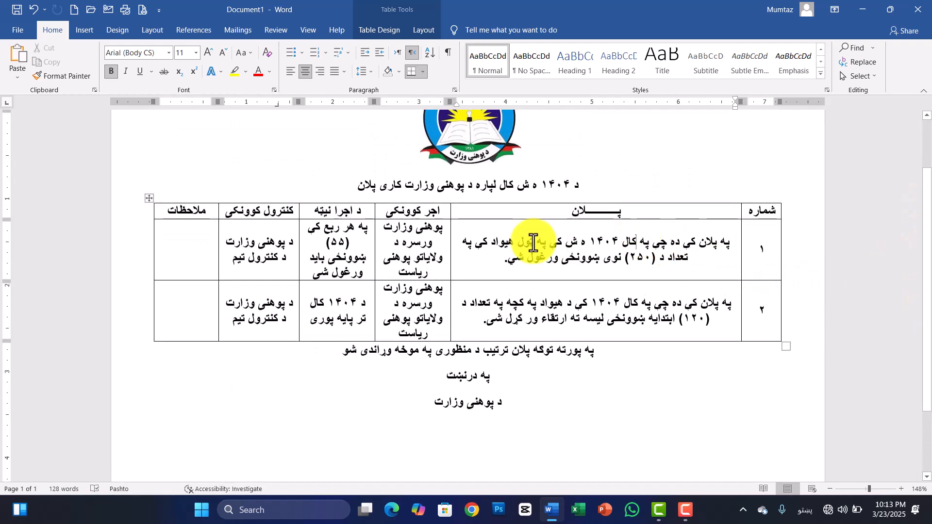
pyautogui.click(346, 218)
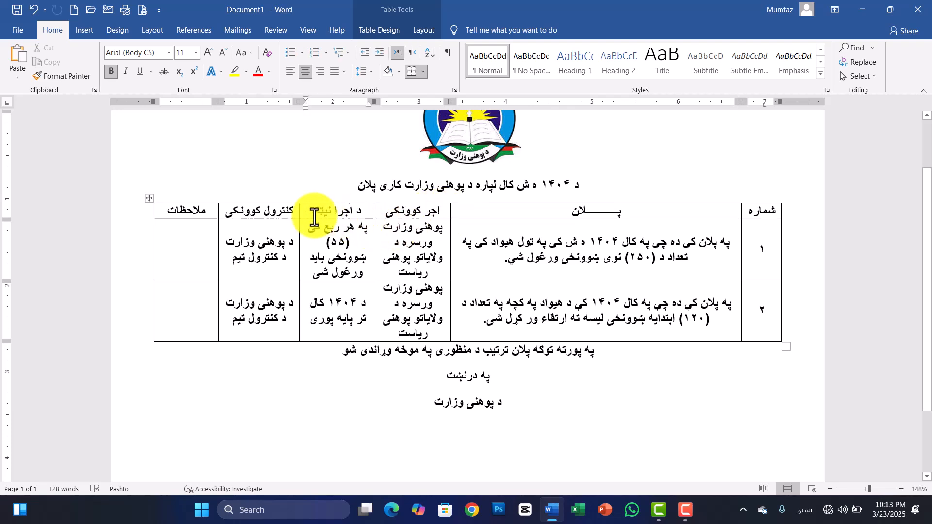
pyautogui.click(290, 216)
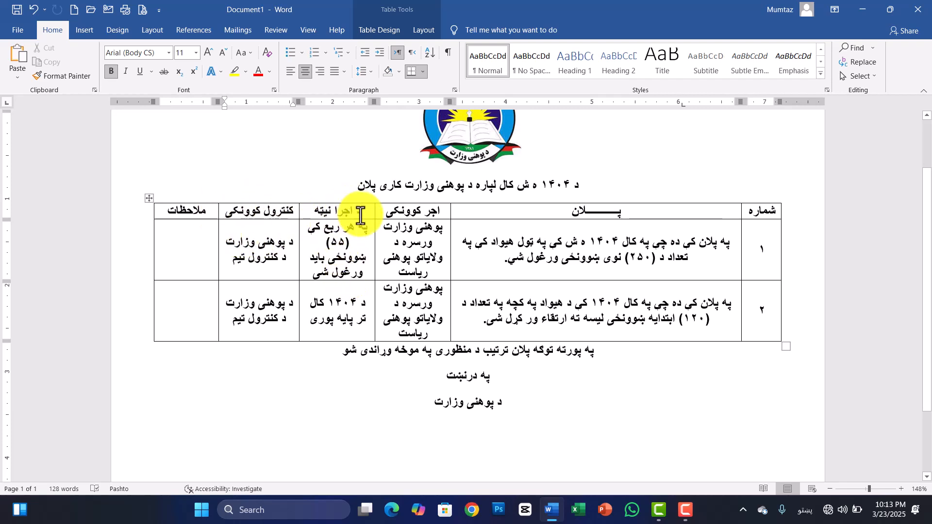
pyautogui.click(617, 257)
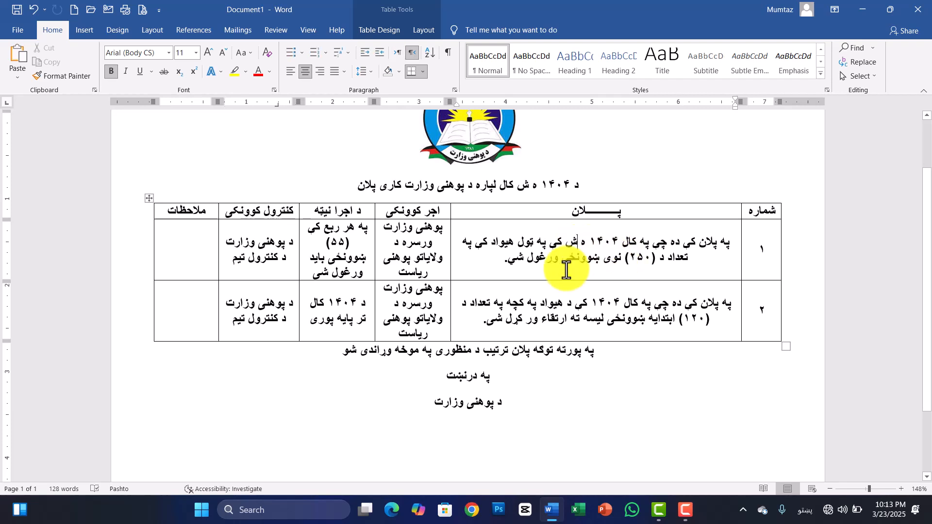
pyautogui.moveTo(617, 268); pyautogui.dragTo(741, 240)
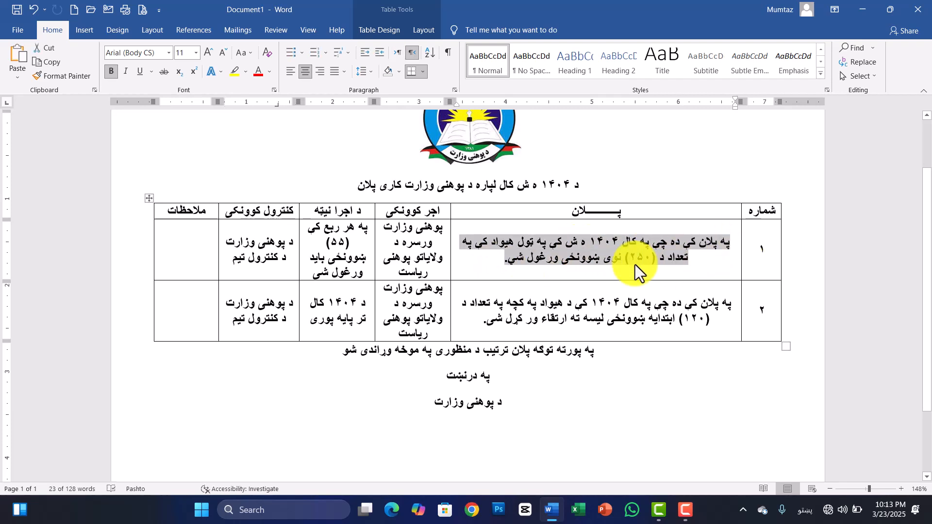
pyautogui.click(434, 250)
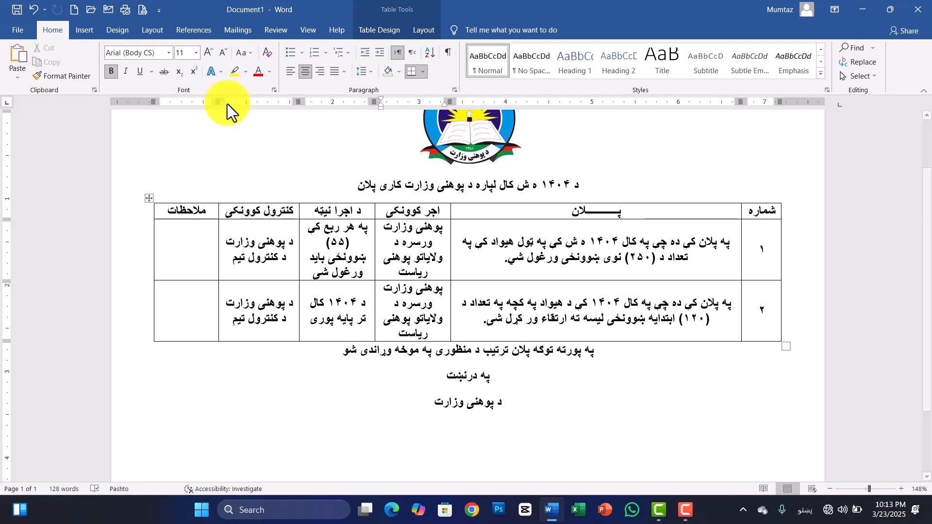
# - Check the page in print preview, return to the document and minimize its window to the desktop
pyautogui.click(144, 13)
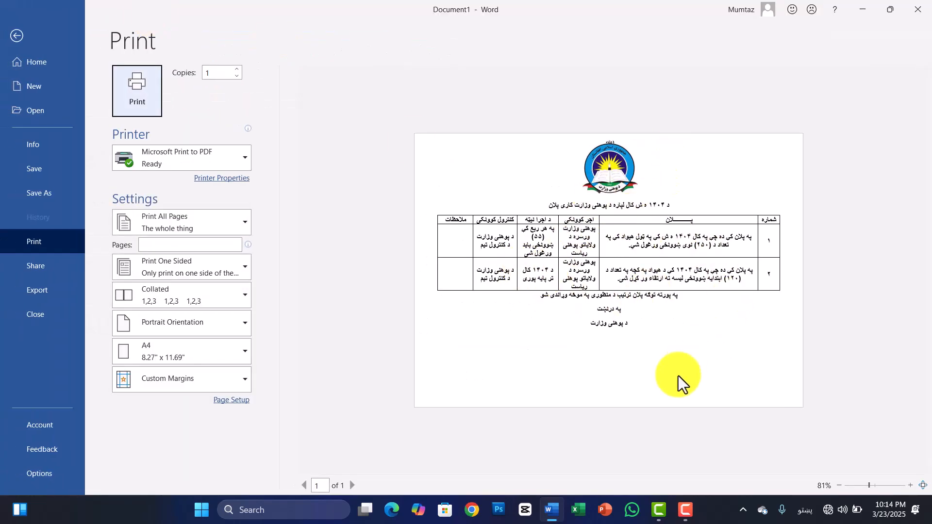
pyautogui.moveTo(686, 508)
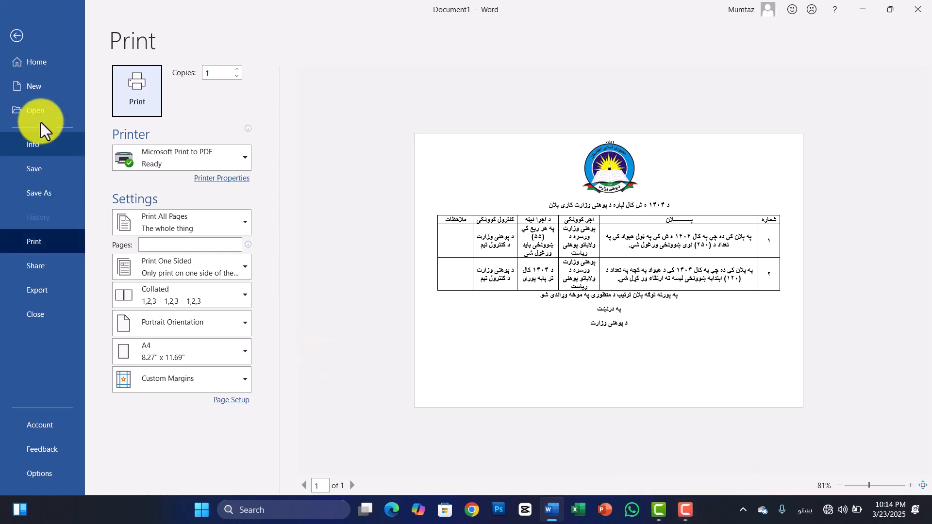
pyautogui.click(16, 41)
pyautogui.click(562, 214)
pyautogui.click(862, 9)
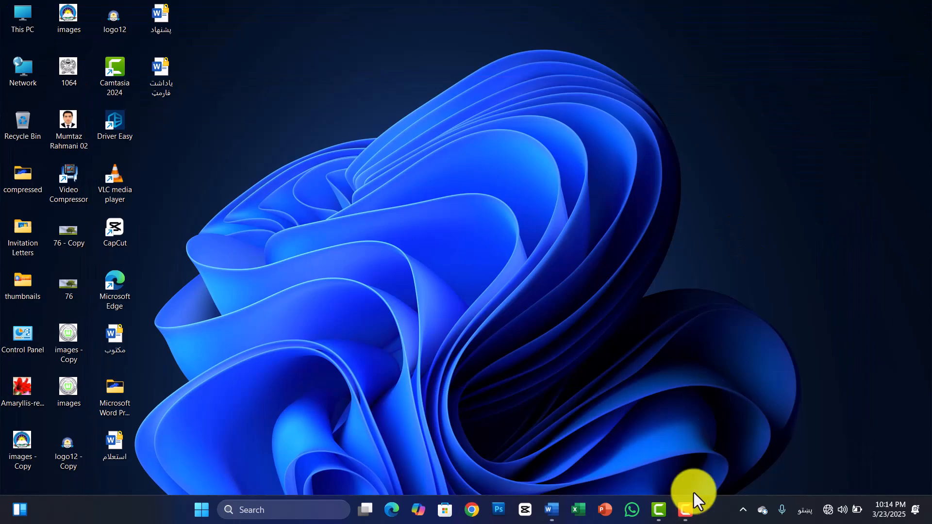